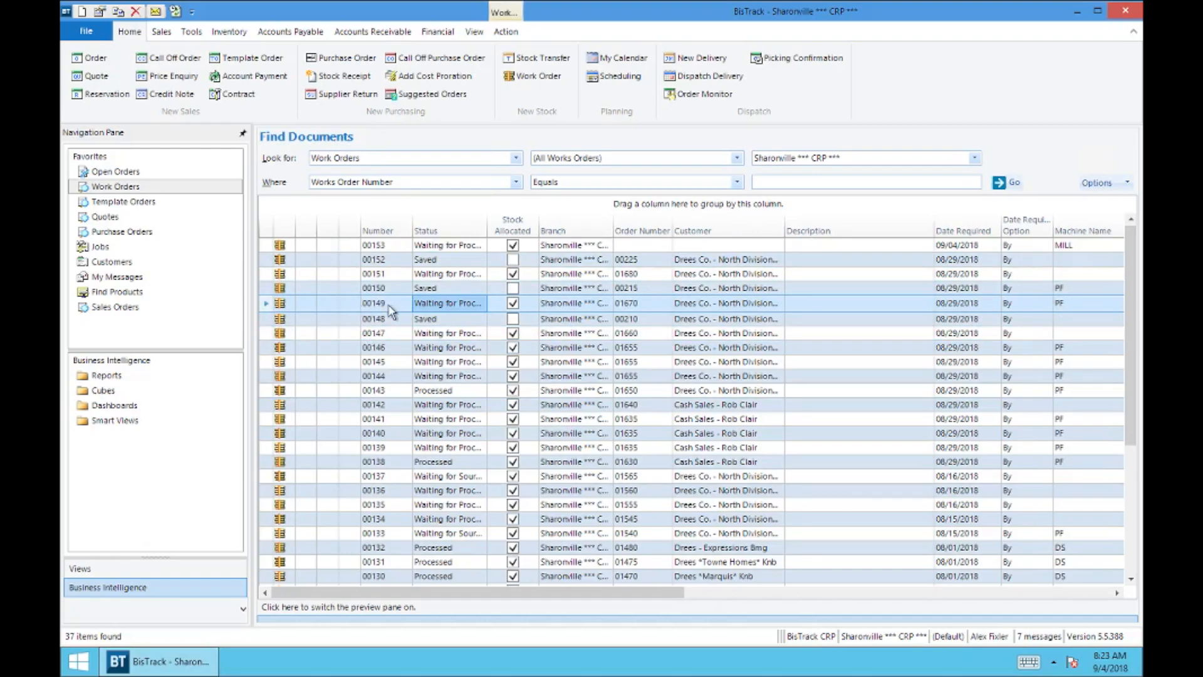
Open the highlighted work order that is waiting for processing and select PF as its machine
double_click(461, 305)
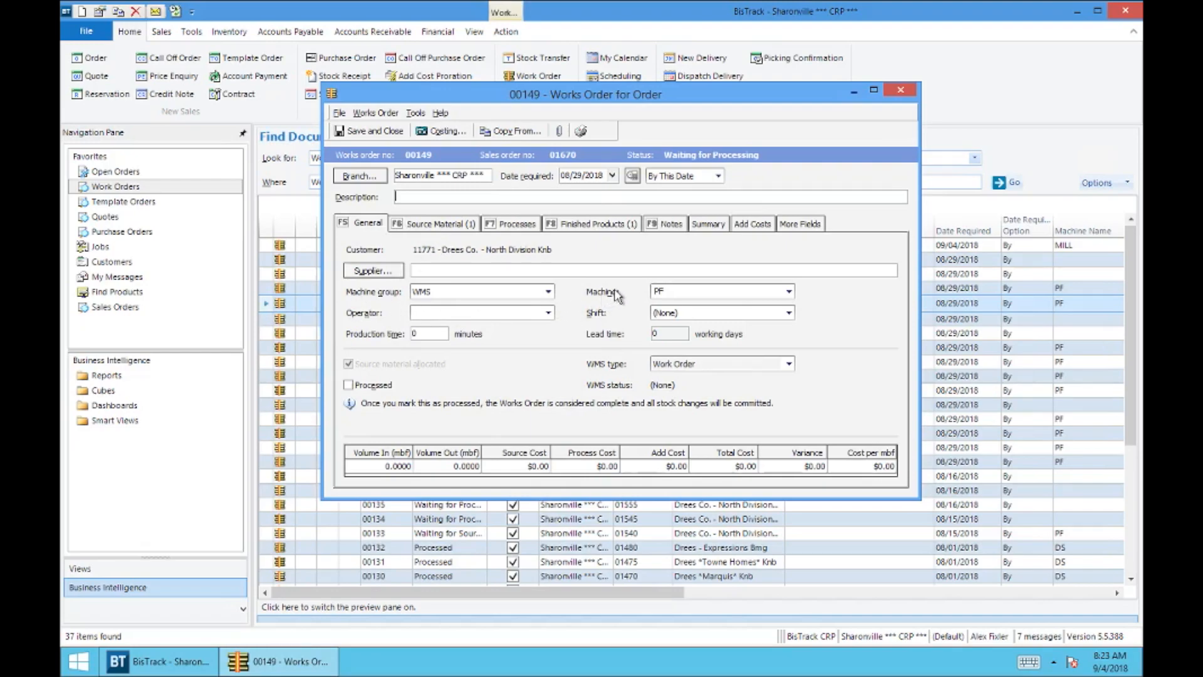
click(548, 292)
click(437, 314)
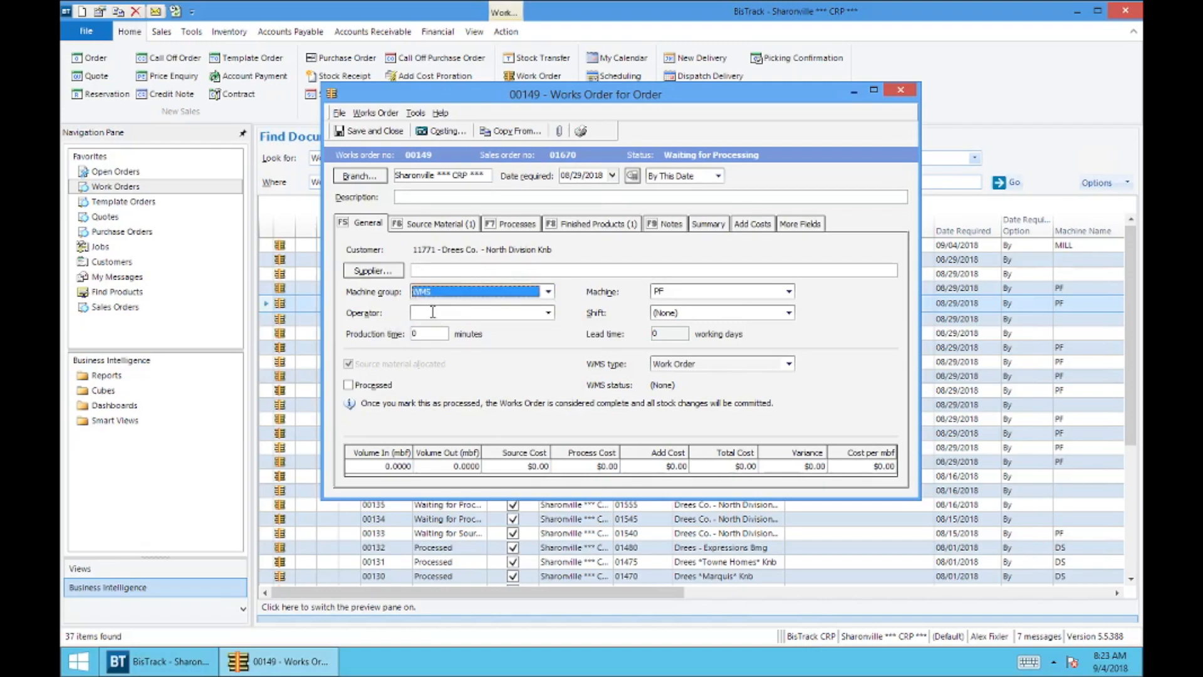
click(789, 292)
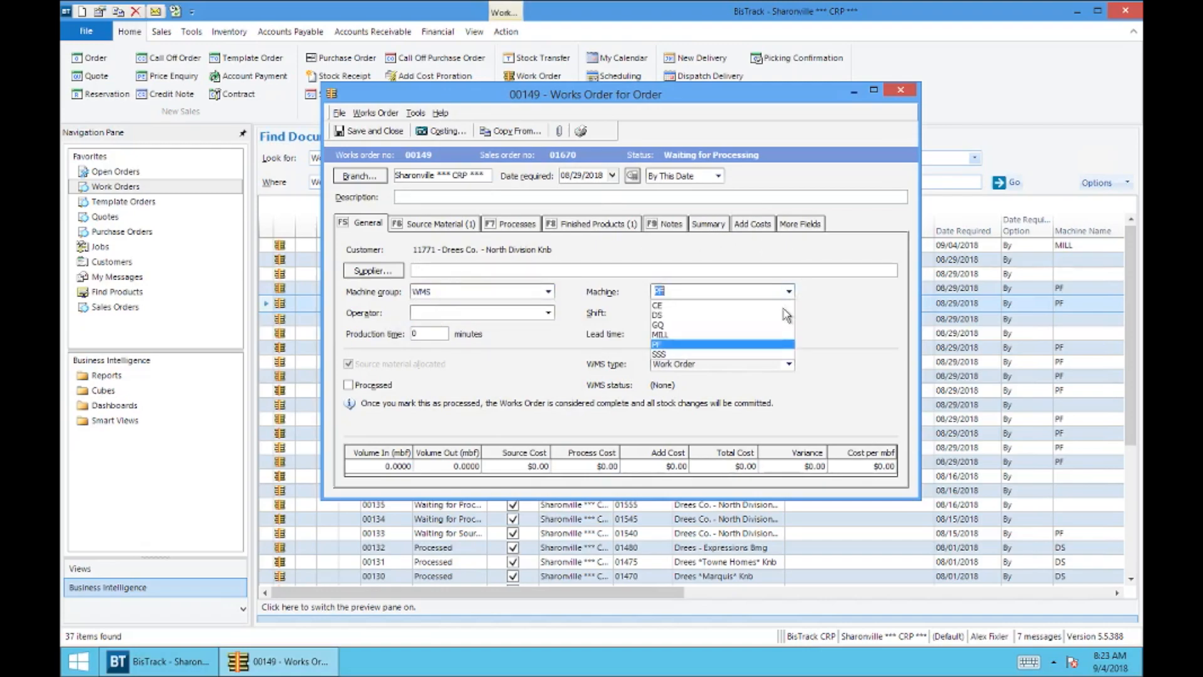
click(710, 342)
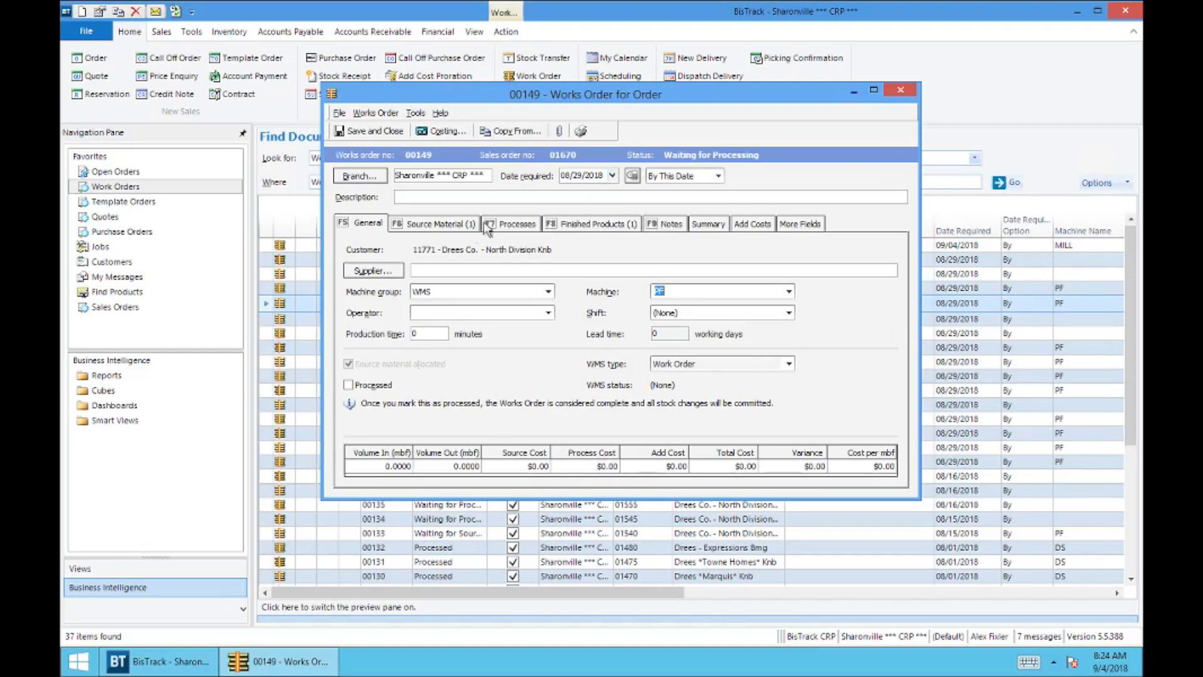
Check the work order's finished product, and remove the REMOVE - Place Holder line from its source material
click(578, 225)
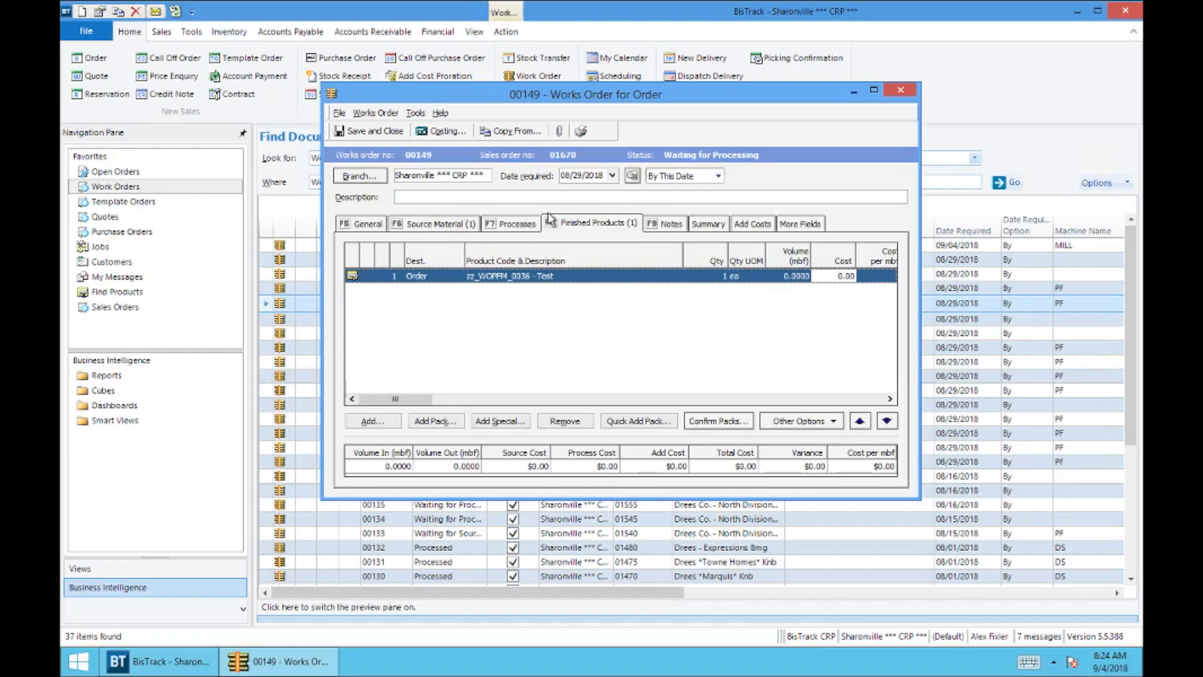
click(415, 226)
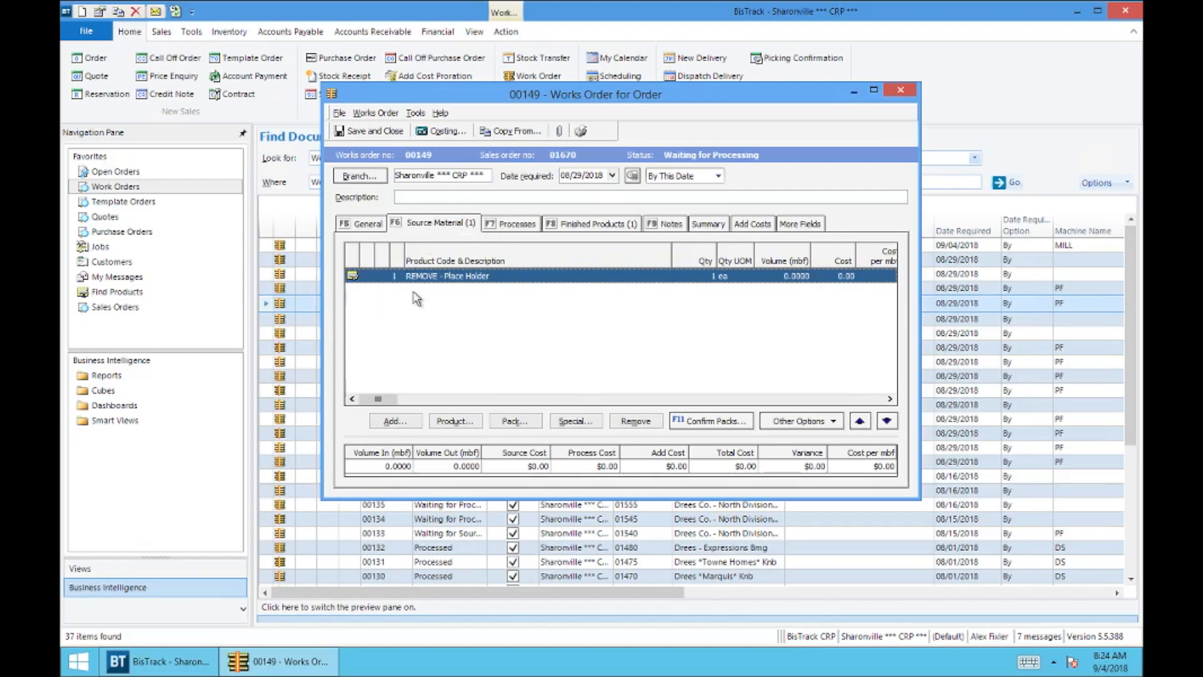
click(631, 421)
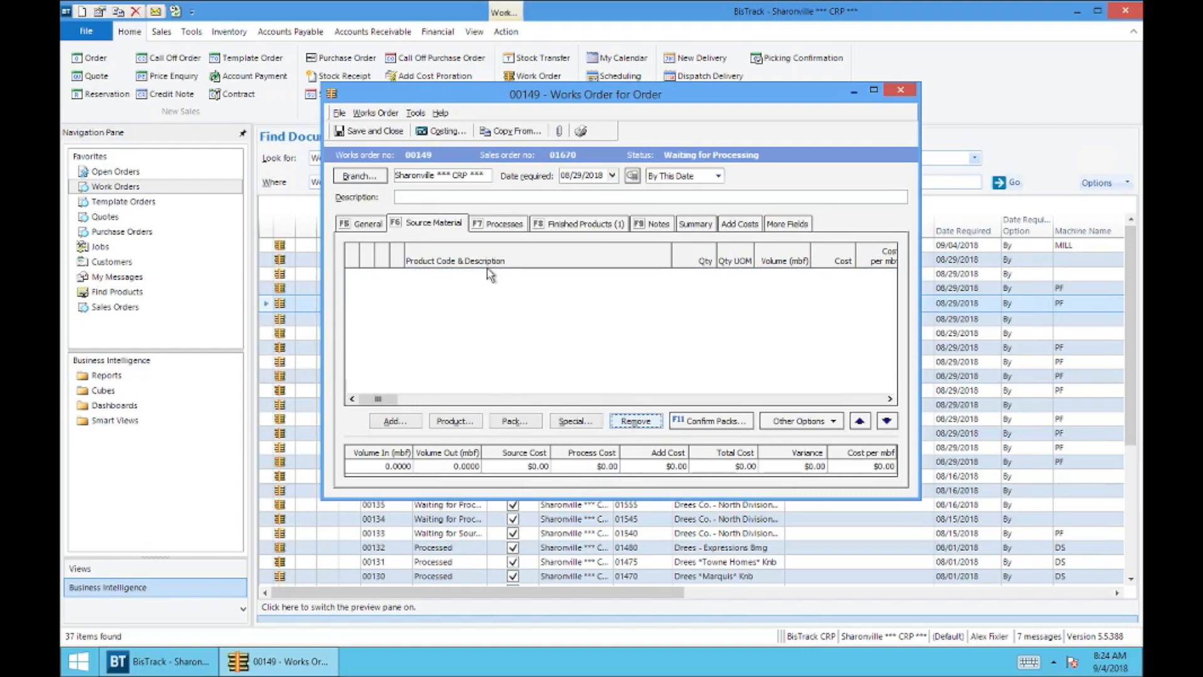
Compare the work order's finished products with its source material list
click(567, 231)
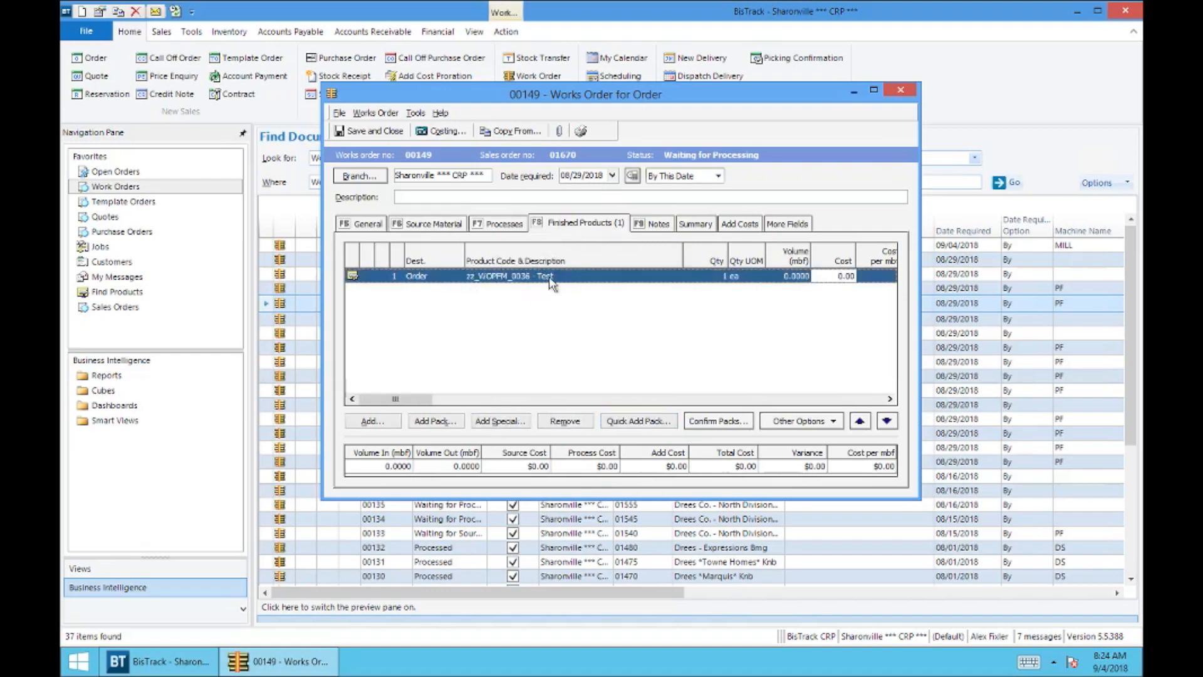
click(420, 225)
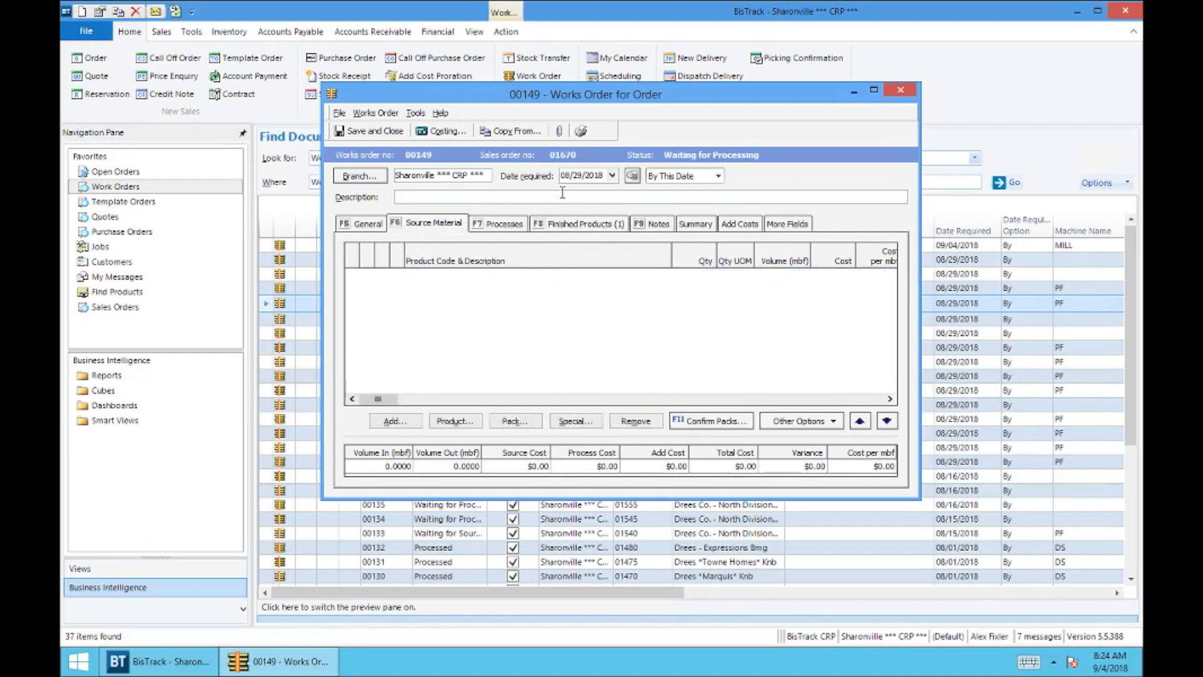
click(583, 225)
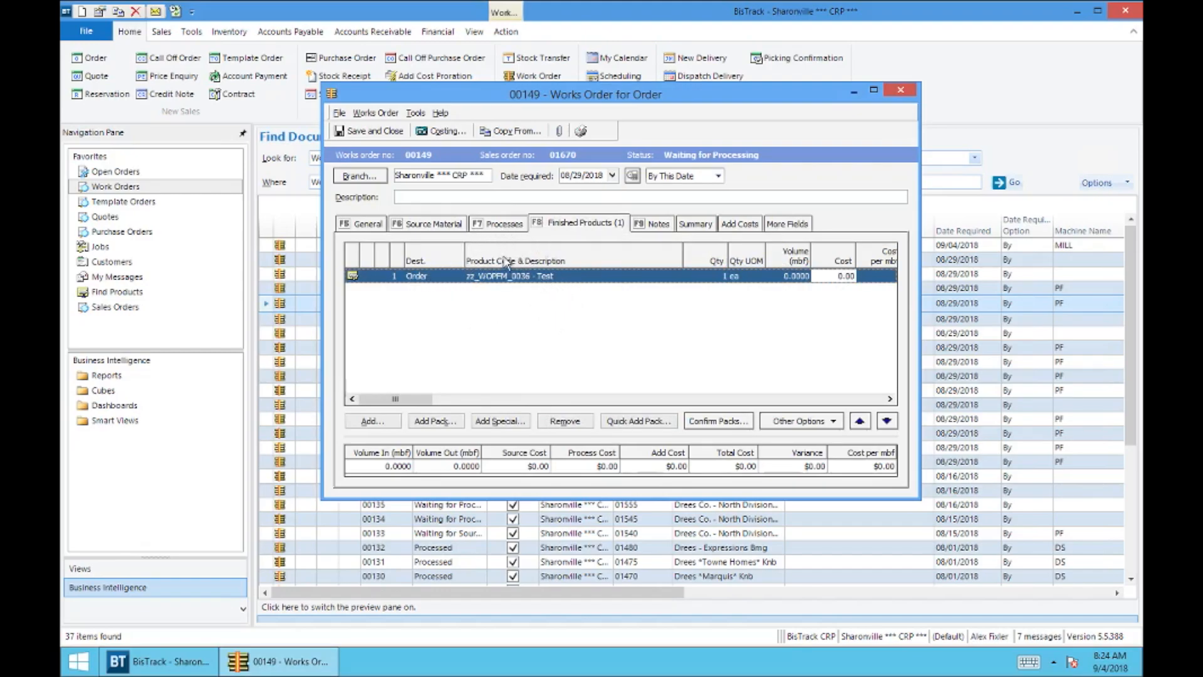
click(442, 226)
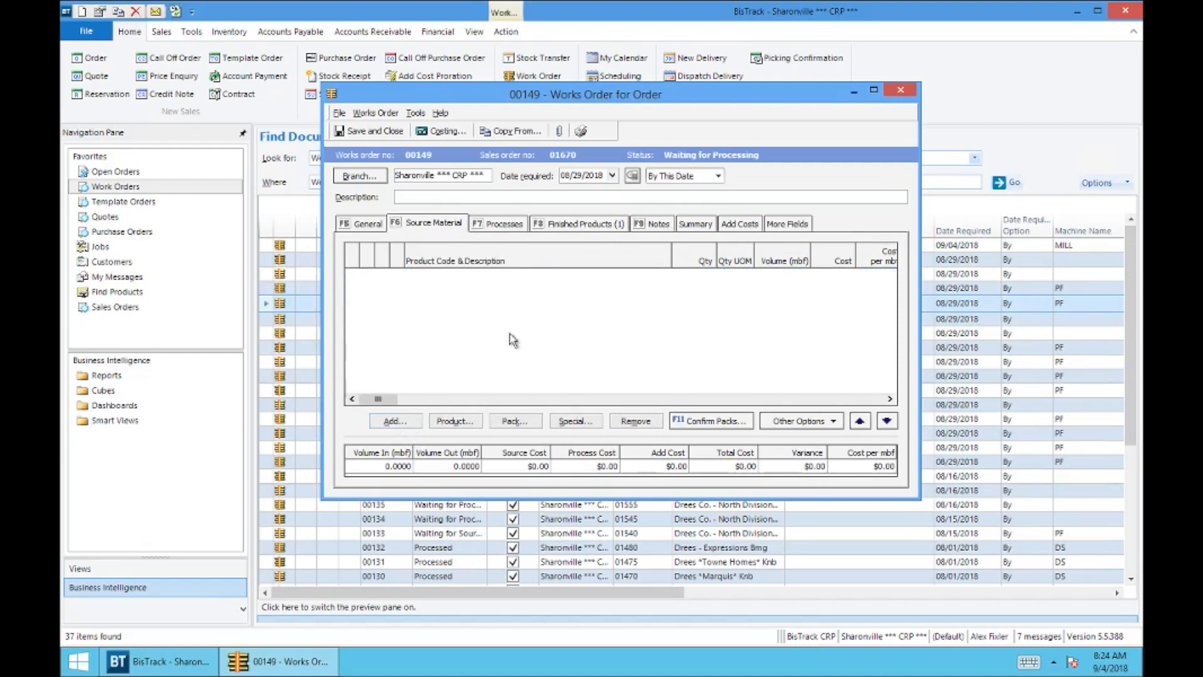
click(385, 421)
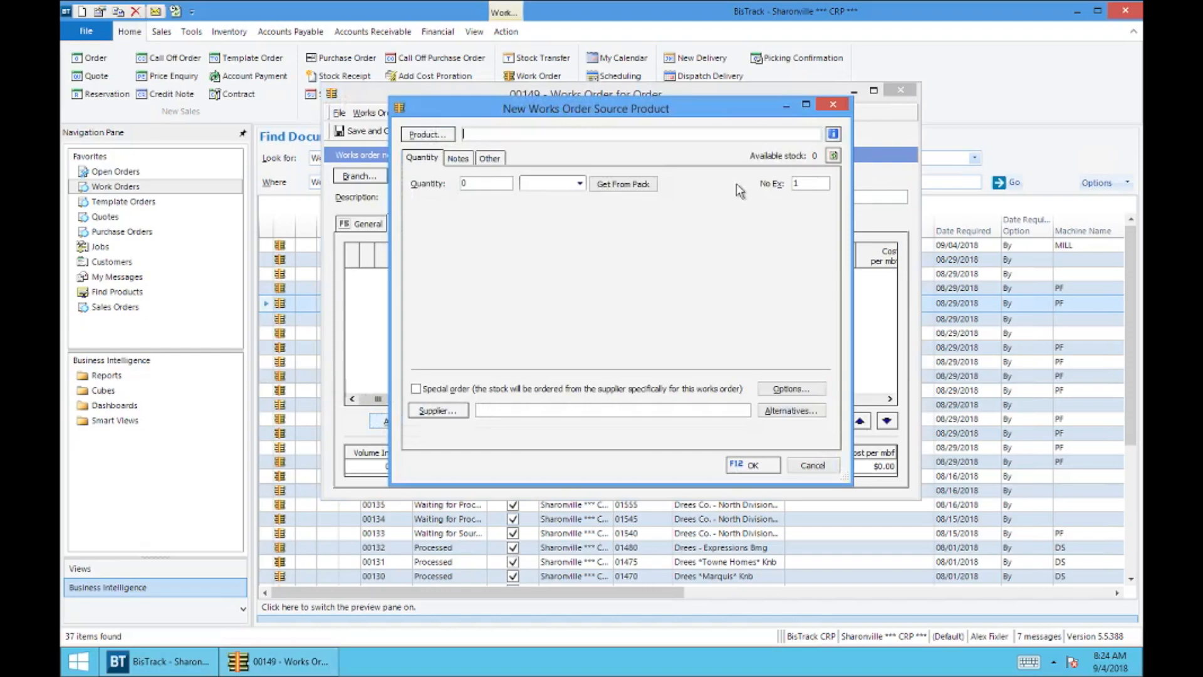
click(414, 135)
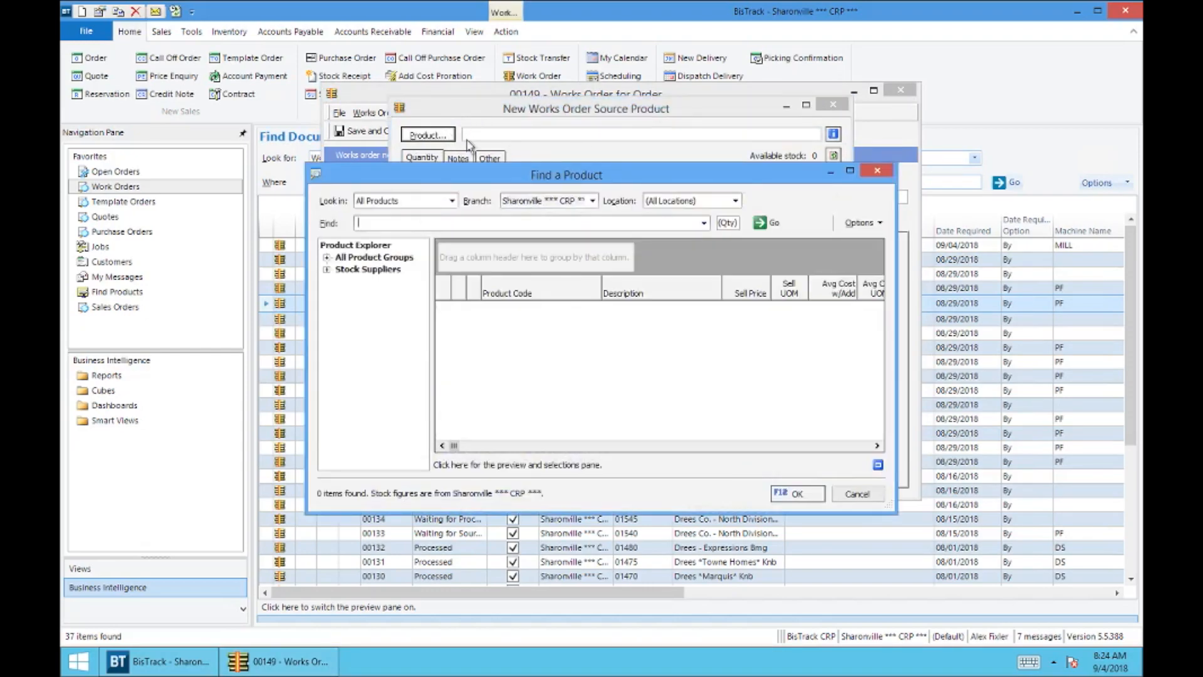
click(875, 169)
click(841, 104)
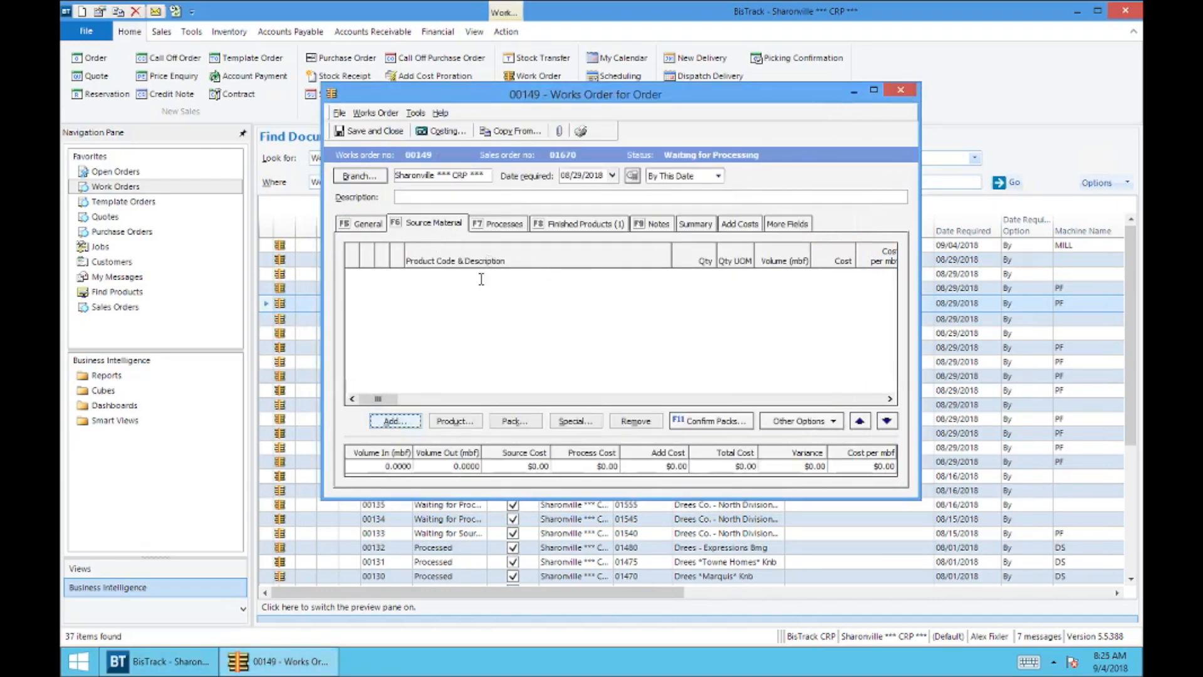
Start a new source product for the work order and list the products in the solid surface countertop group
click(588, 226)
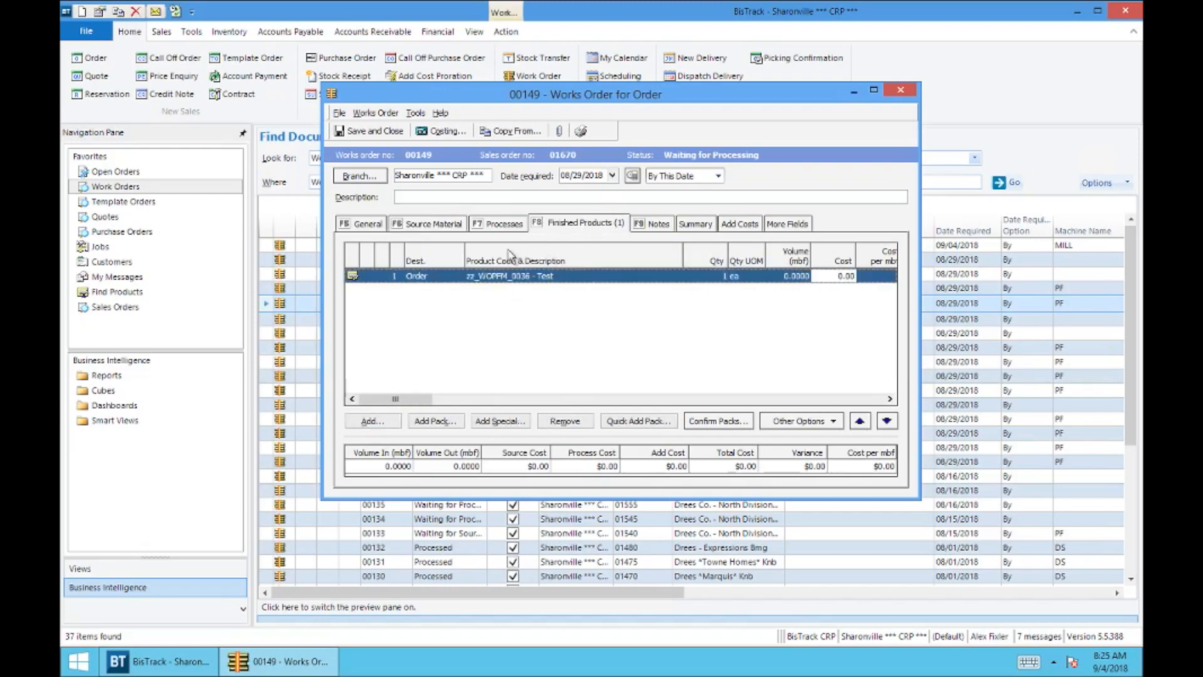
click(433, 226)
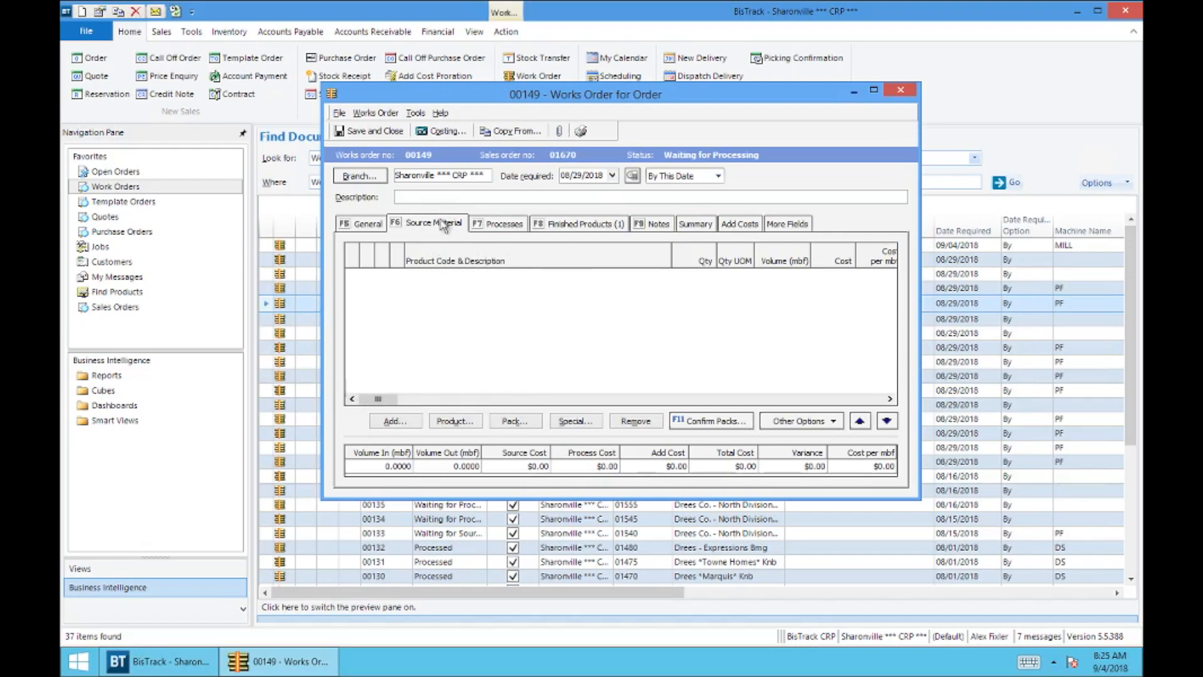
click(395, 422)
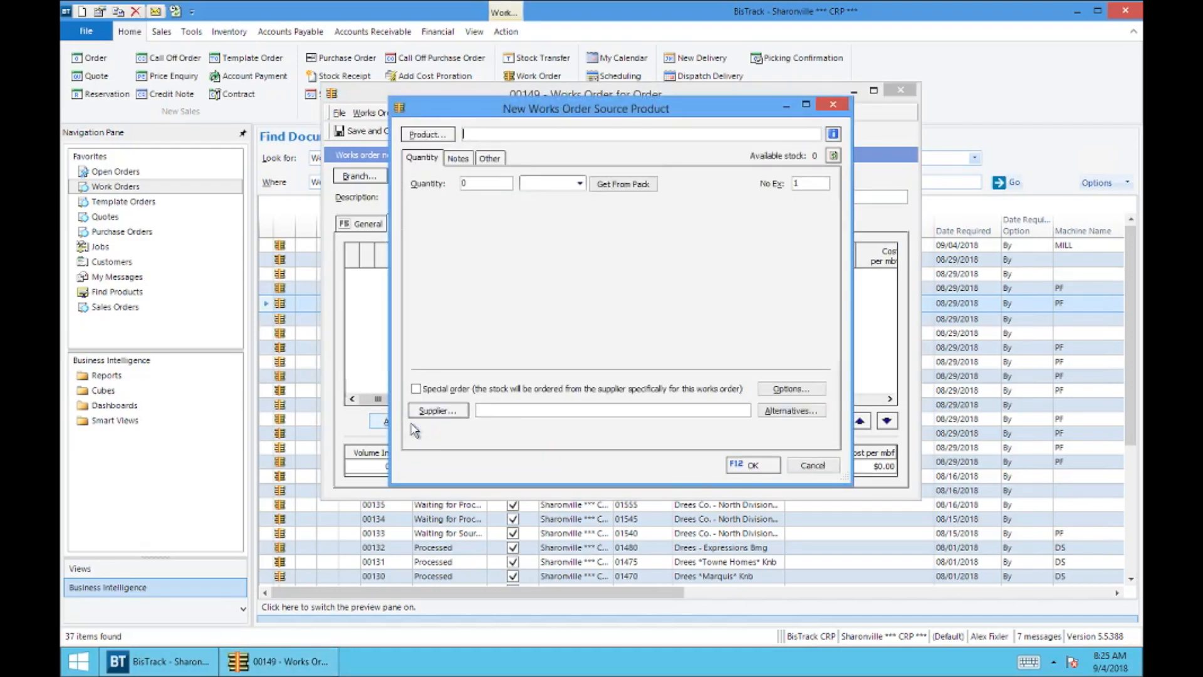
click(426, 137)
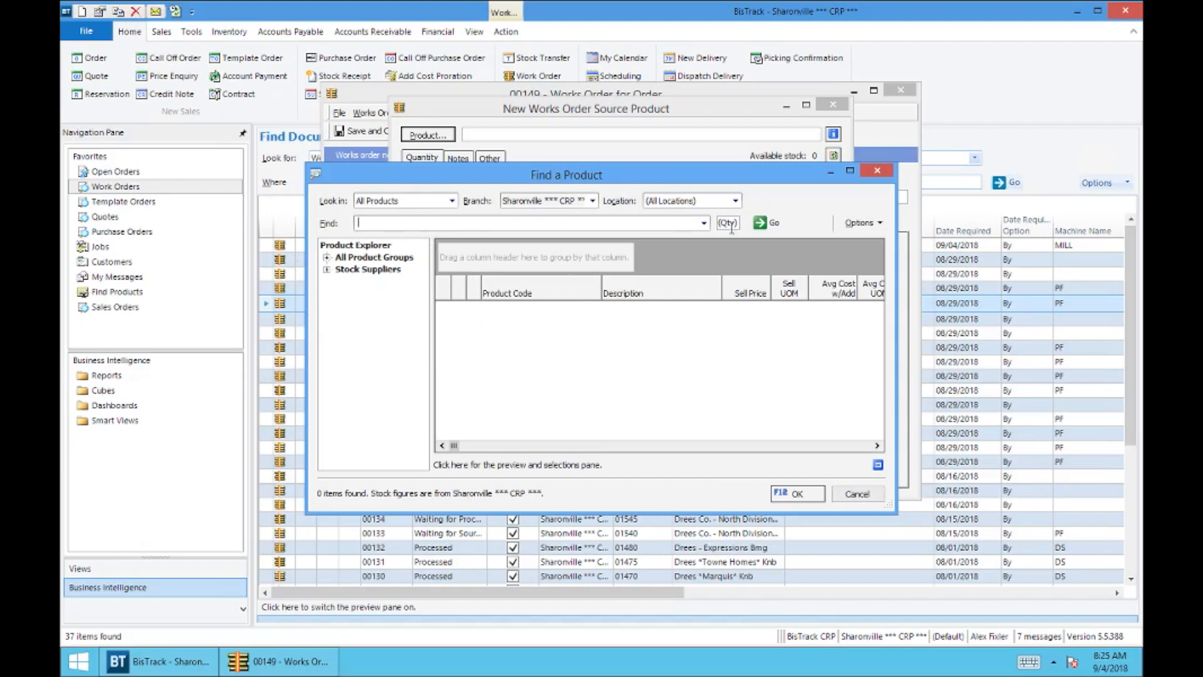
click(865, 223)
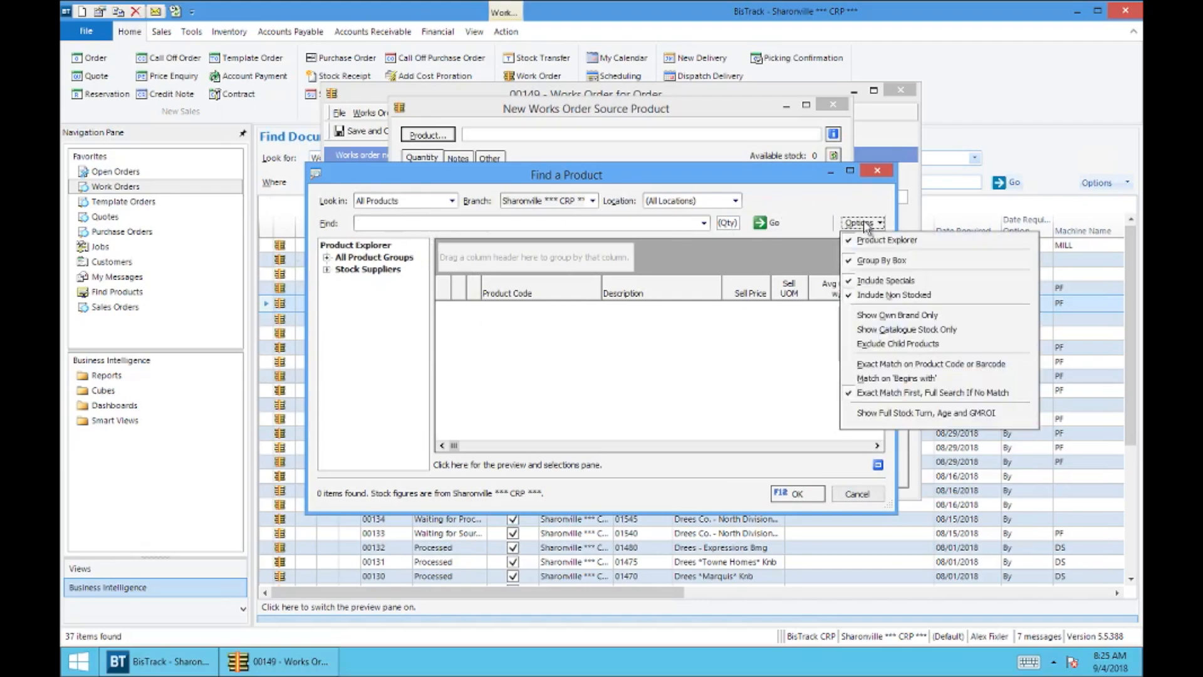
click(403, 225)
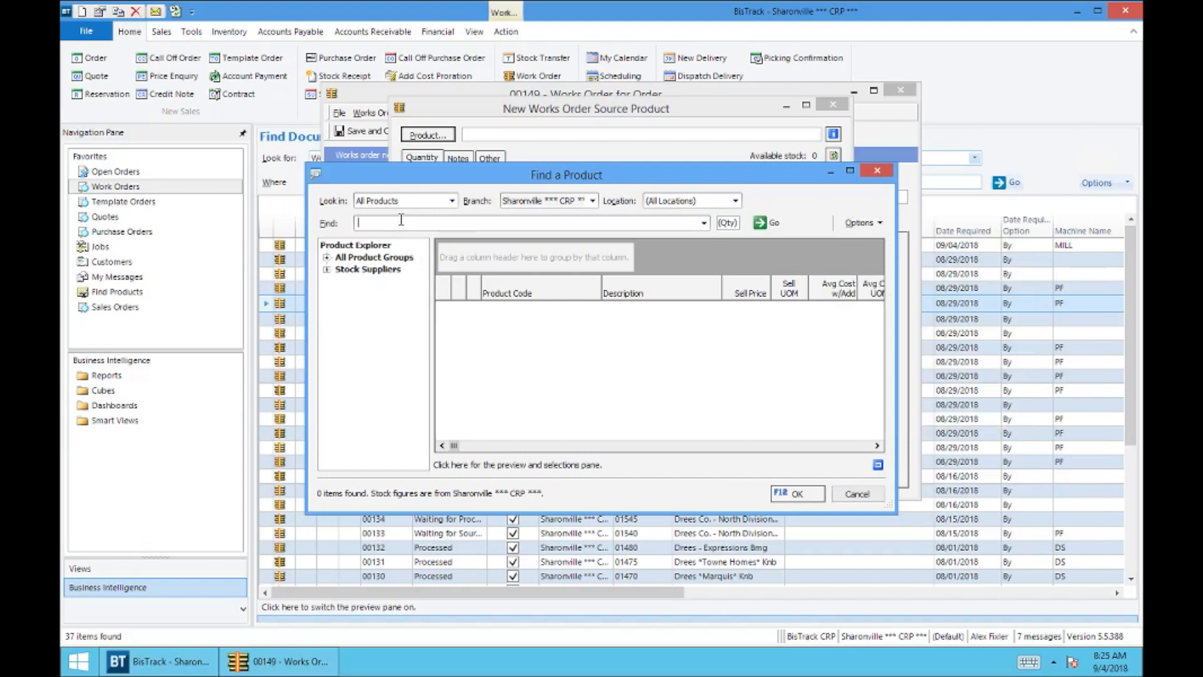
click(858, 224)
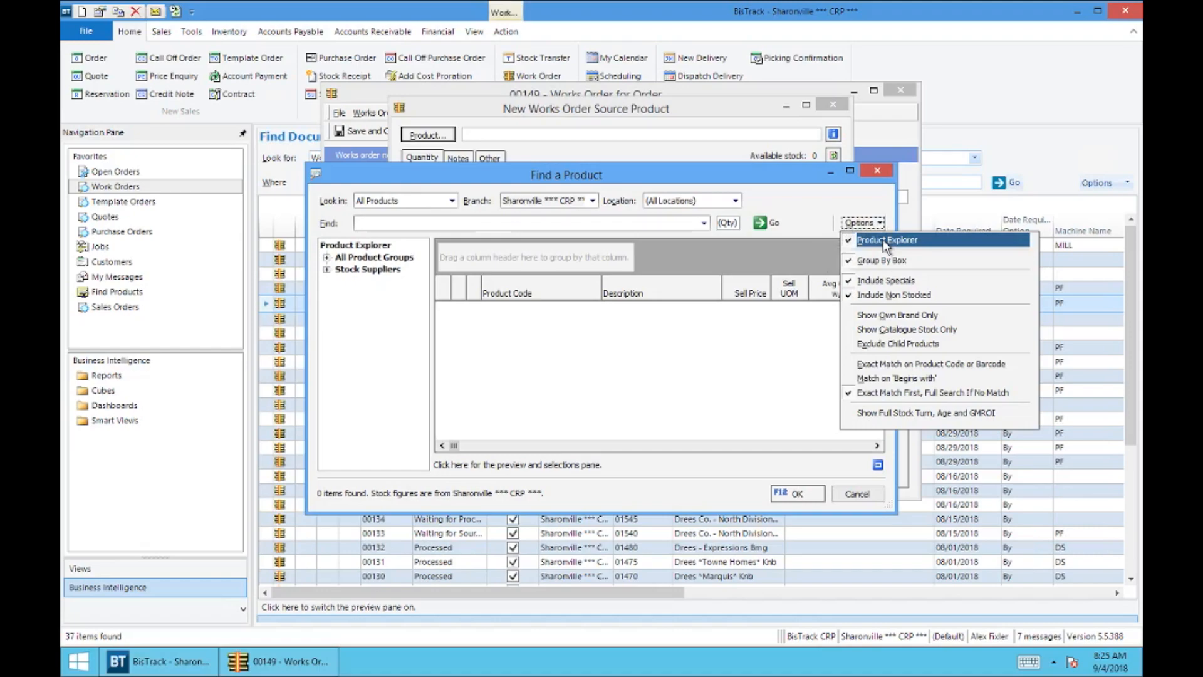
click(357, 307)
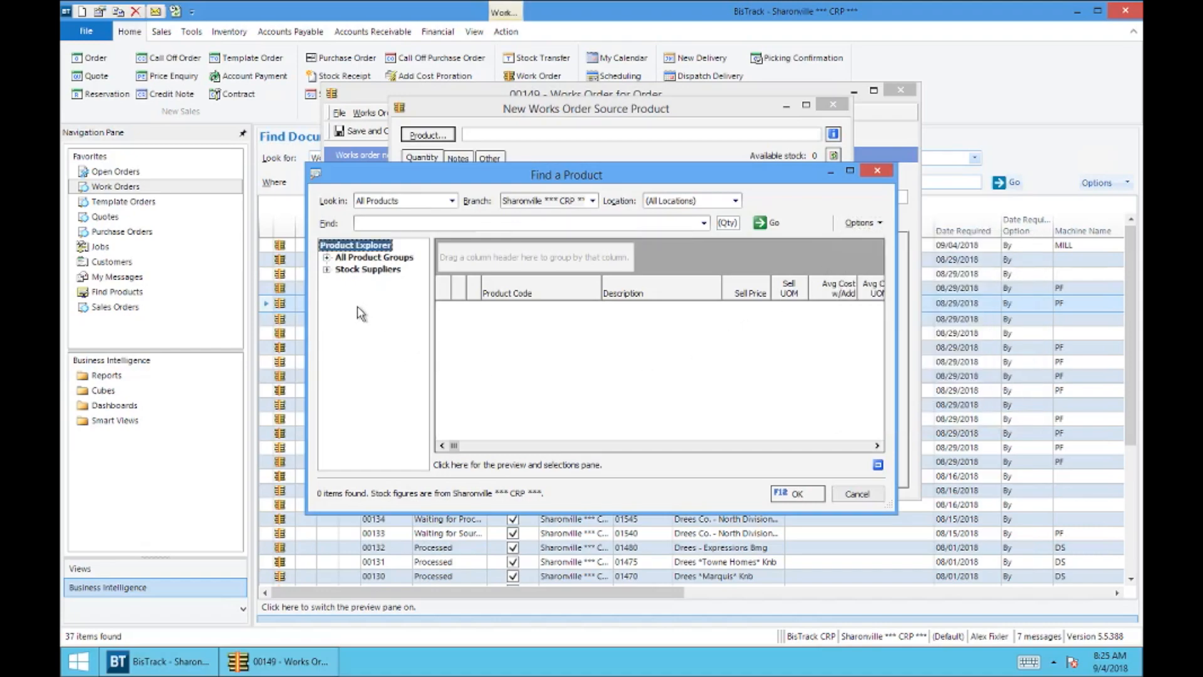
click(326, 258)
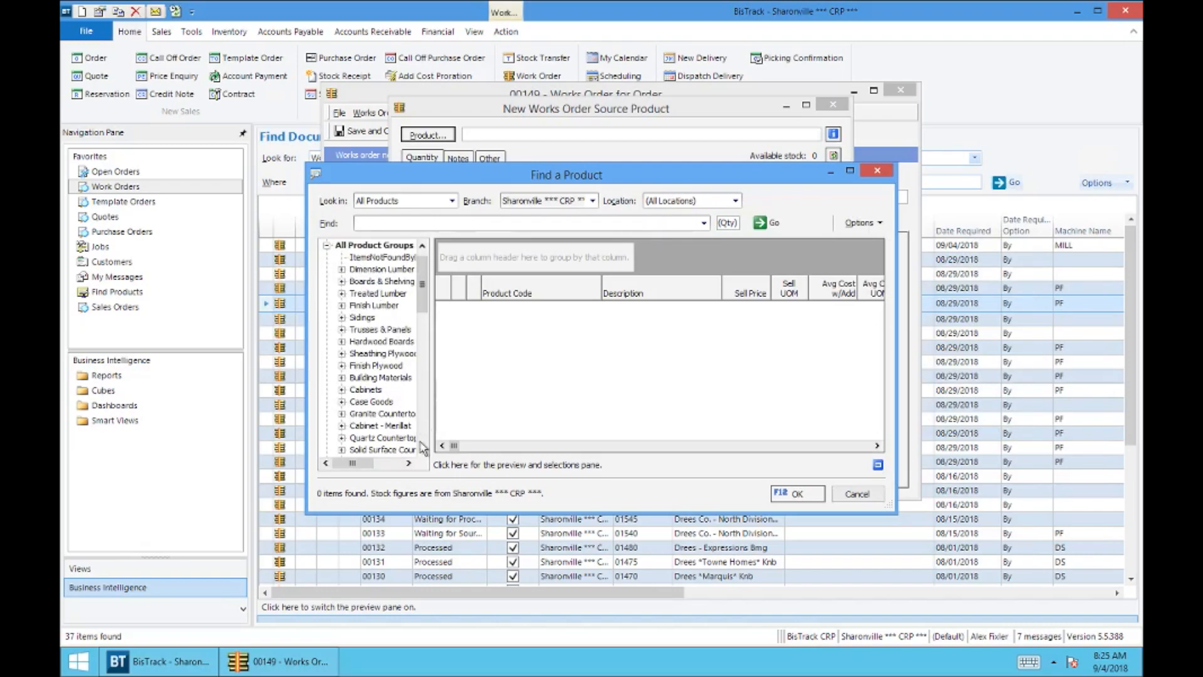
click(342, 449)
double_click(370, 389)
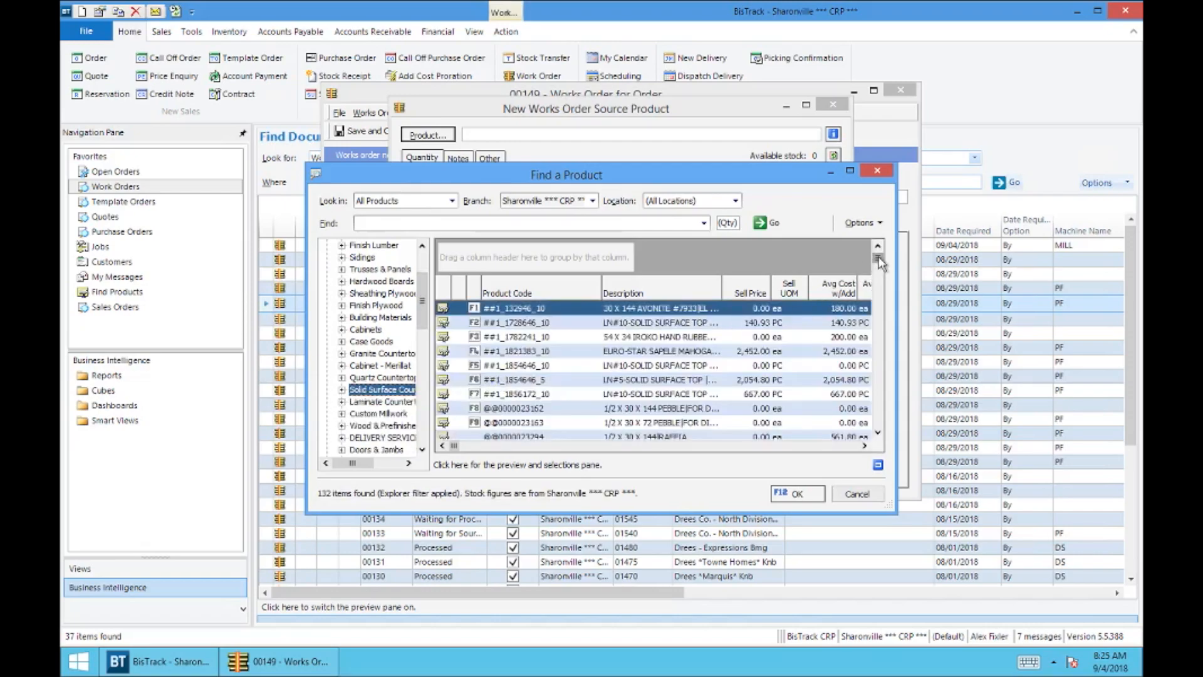
Exclude specials from the product results and add 1 PC of remnant RSS0047, IVORY INTERLUDE 21X122, as source material
click(878, 225)
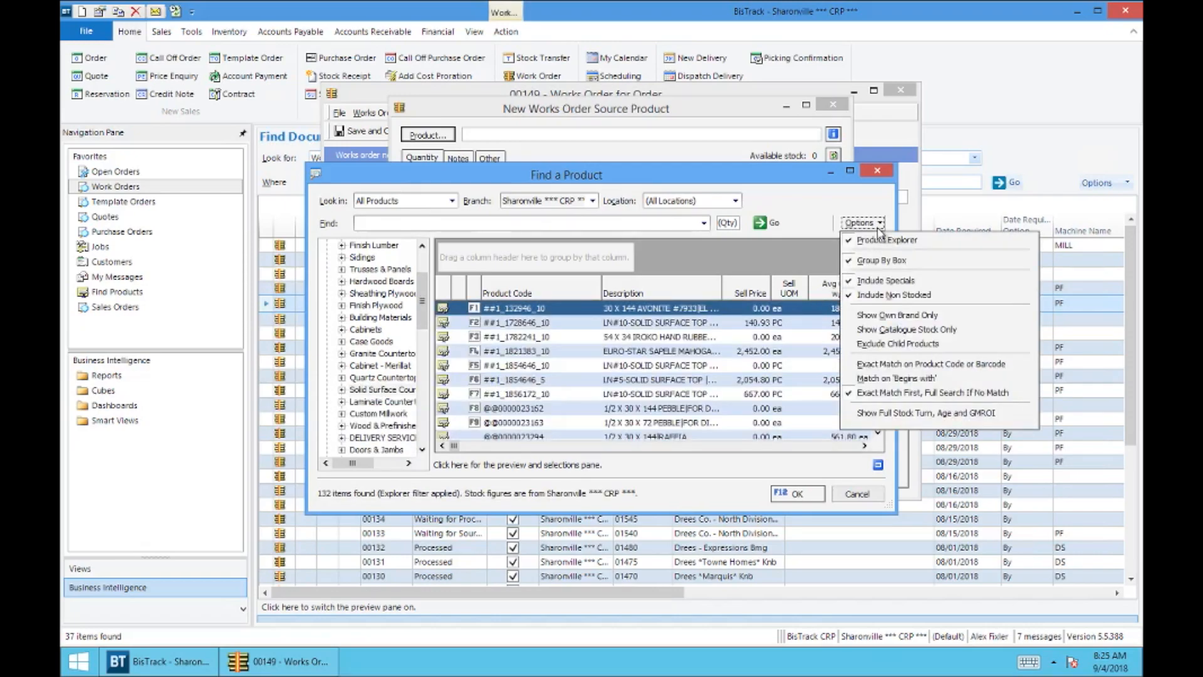
click(862, 279)
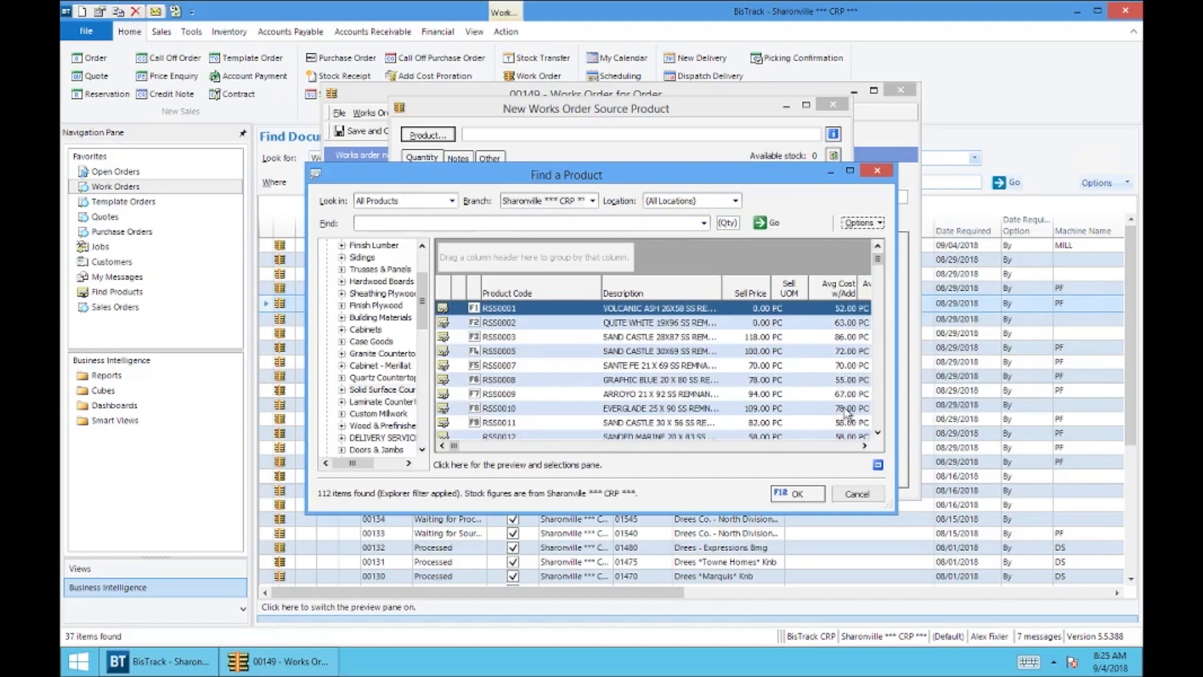
click(879, 433)
scroll(878, 434, down, 3)
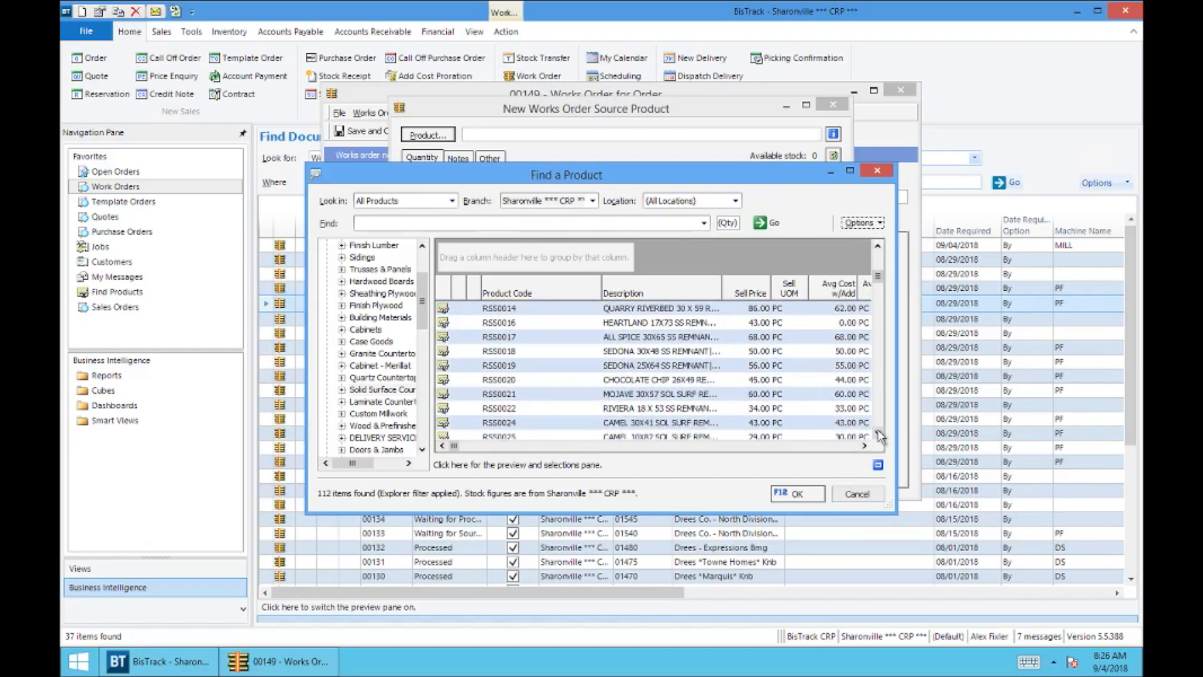
scroll(880, 436, down, 8)
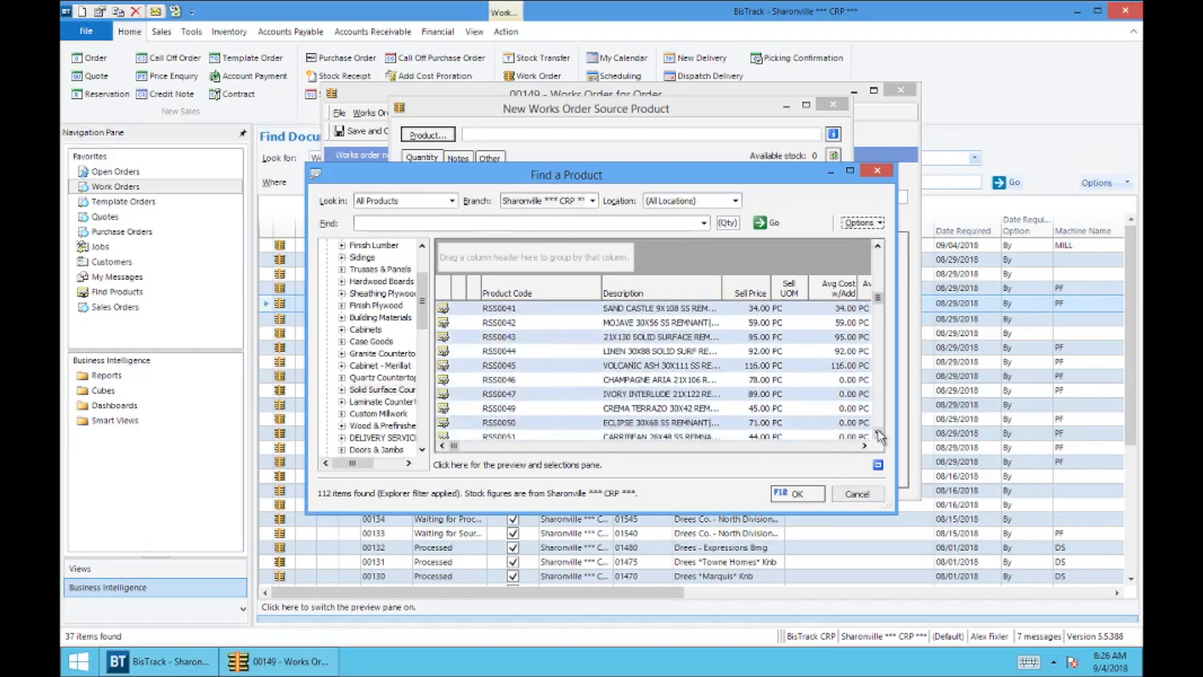
click(565, 396)
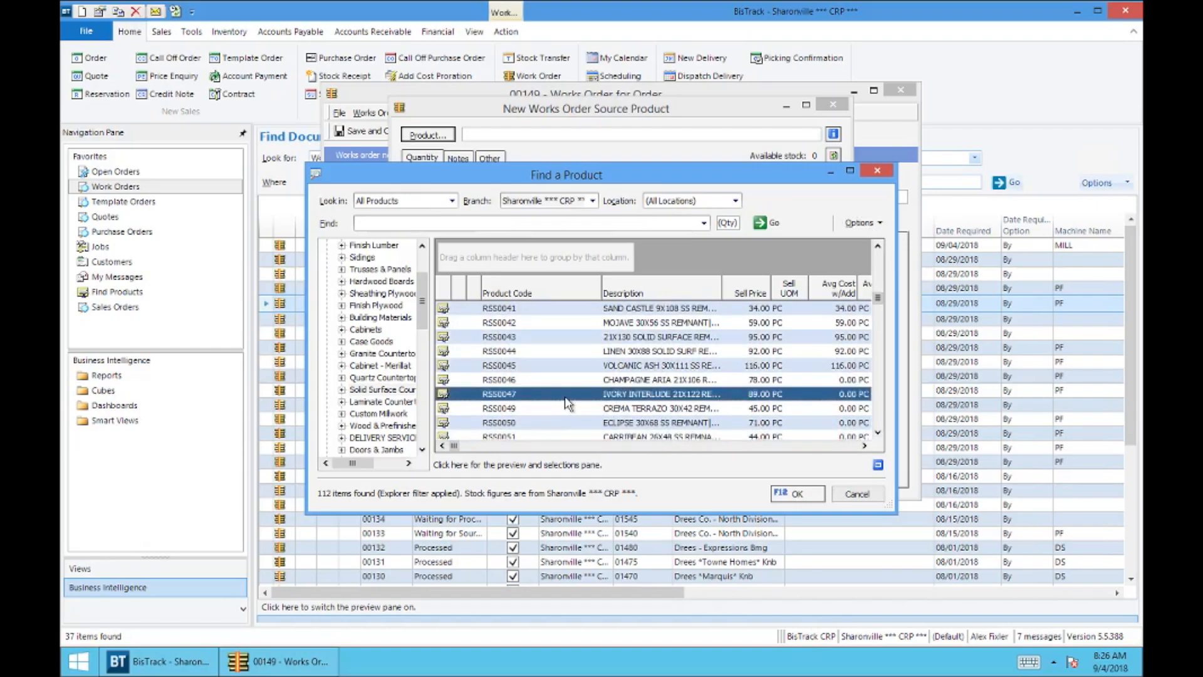
click(799, 495)
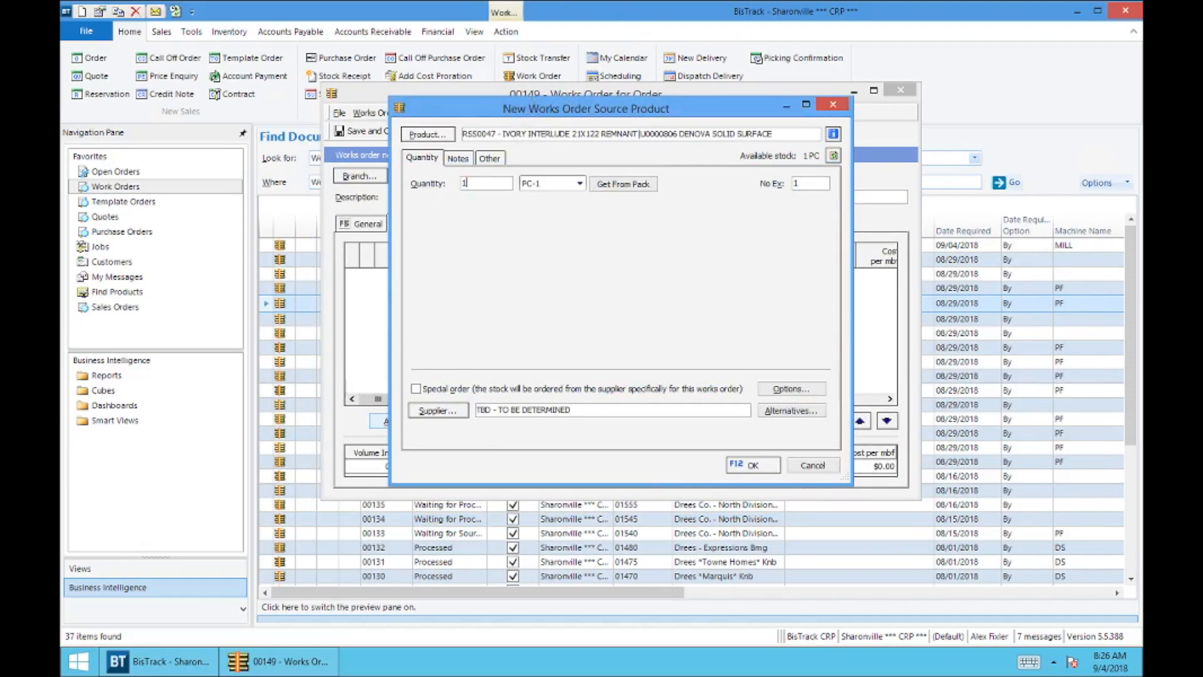
click(757, 463)
Start a second source product for the work order and list the solid surface countertop group's products
click(393, 422)
click(428, 135)
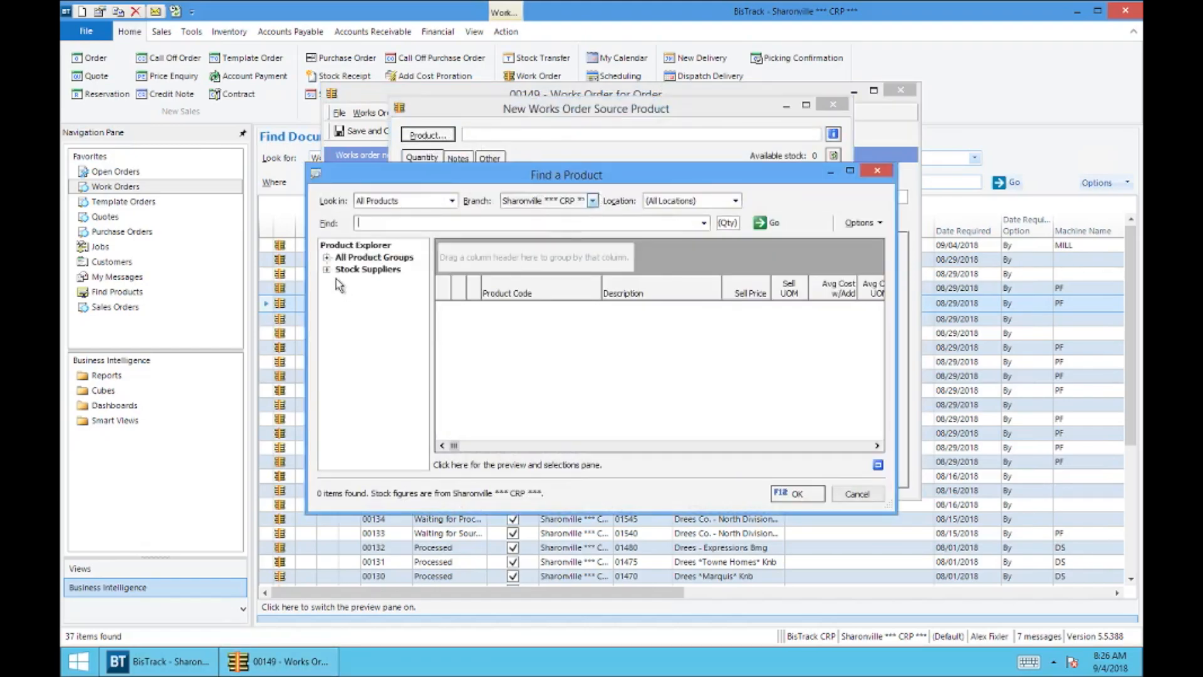
click(326, 257)
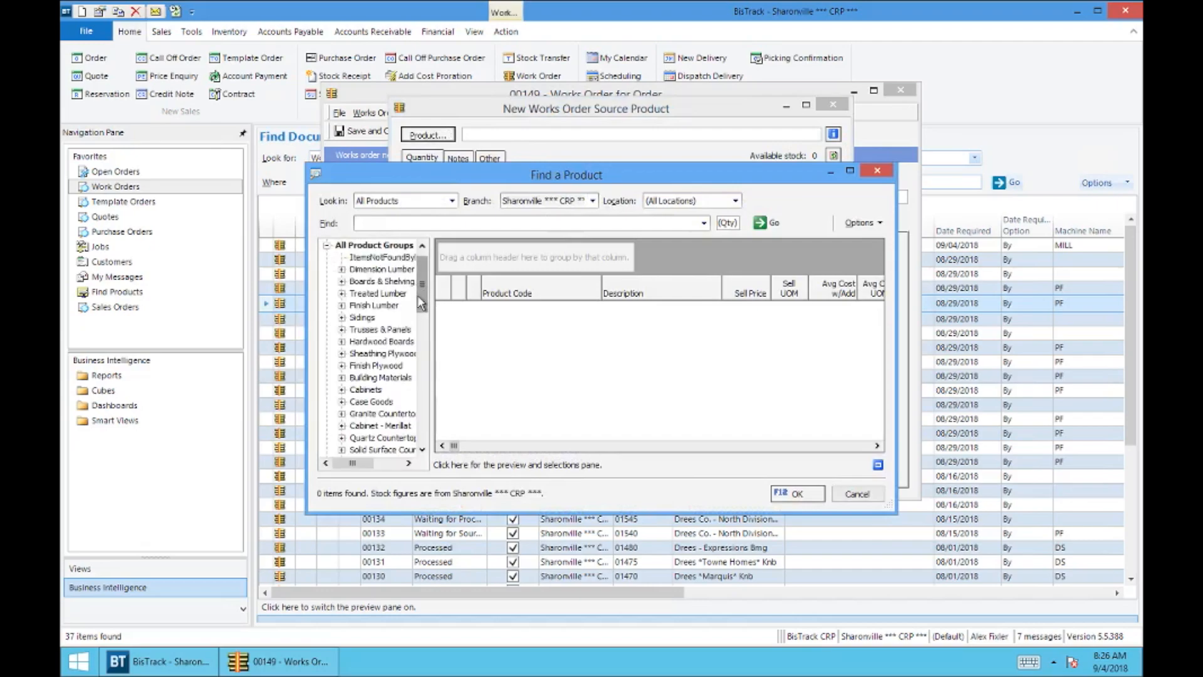
click(352, 448)
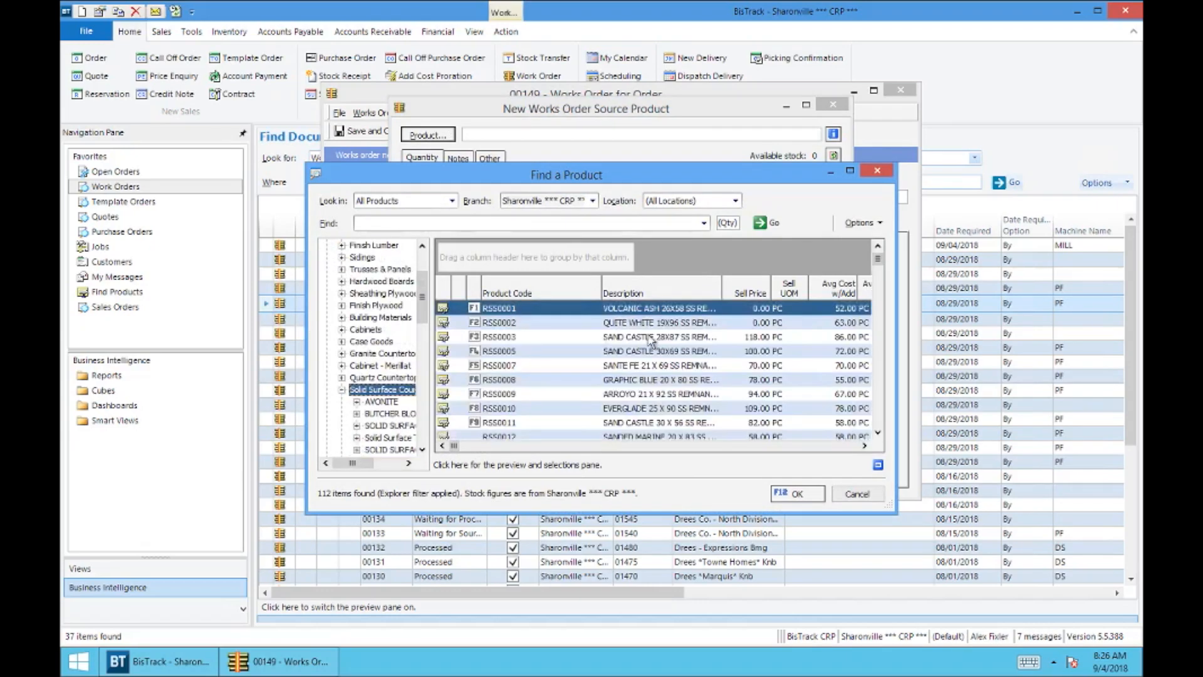
Add 1 PC of remnant RSS0152, MOJAVE 30X144, to the work order's source material
drag(878, 260, 880, 439)
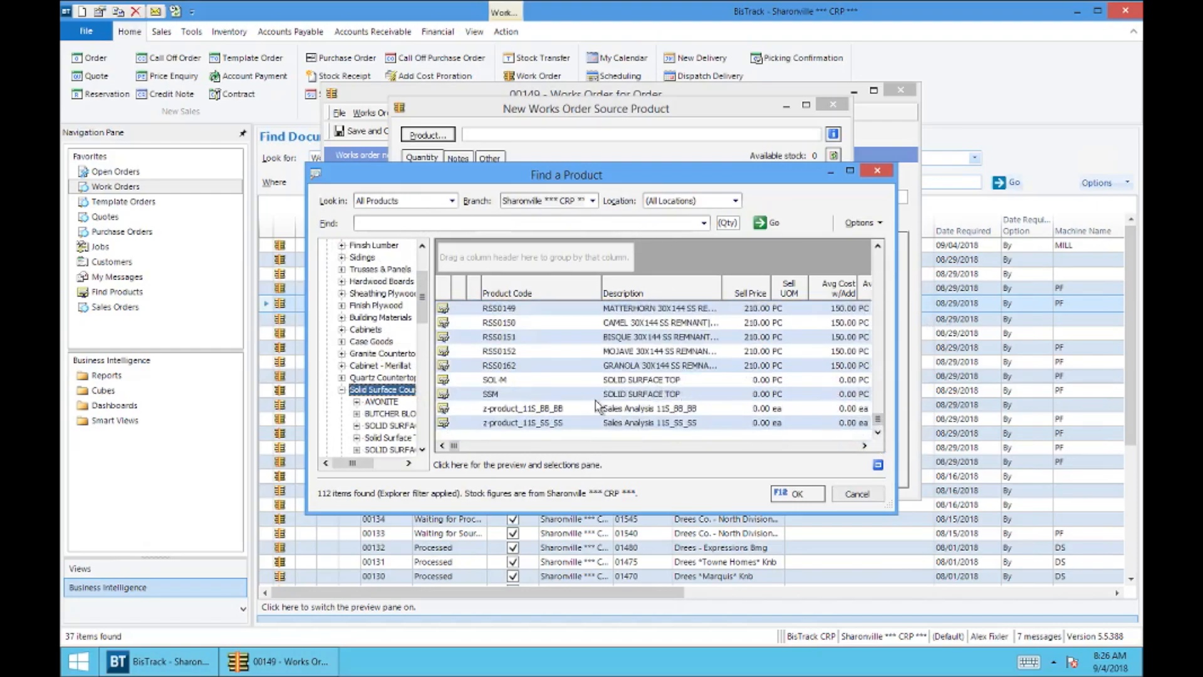
click(525, 396)
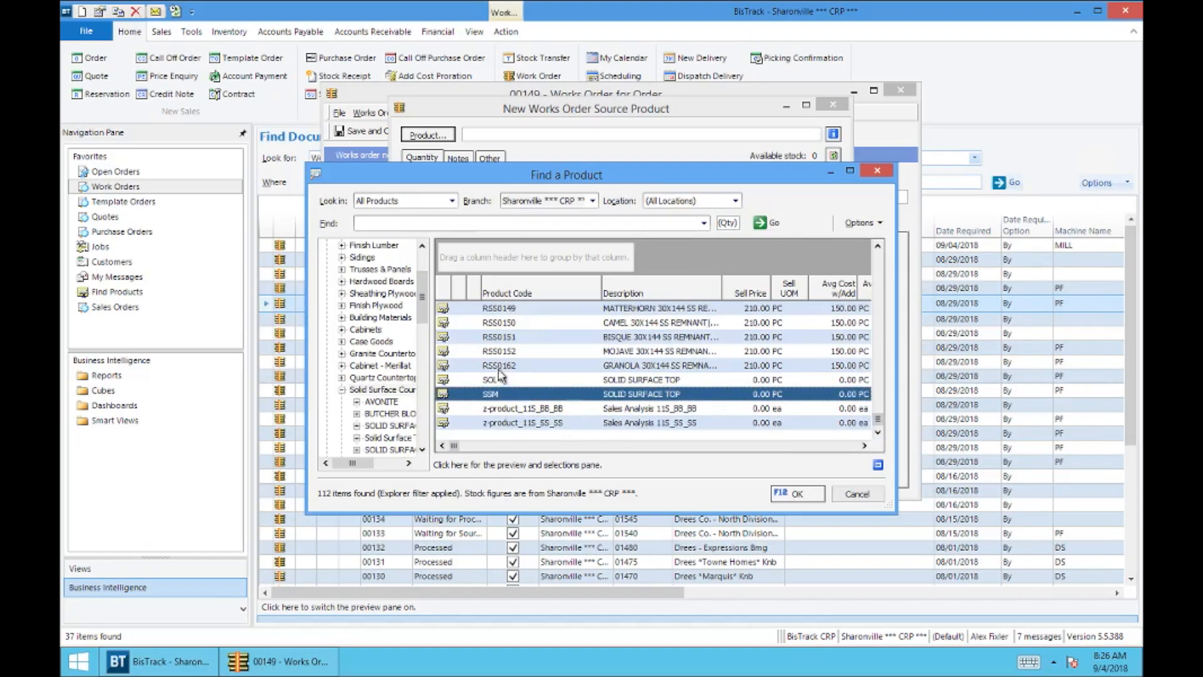
click(510, 352)
click(795, 494)
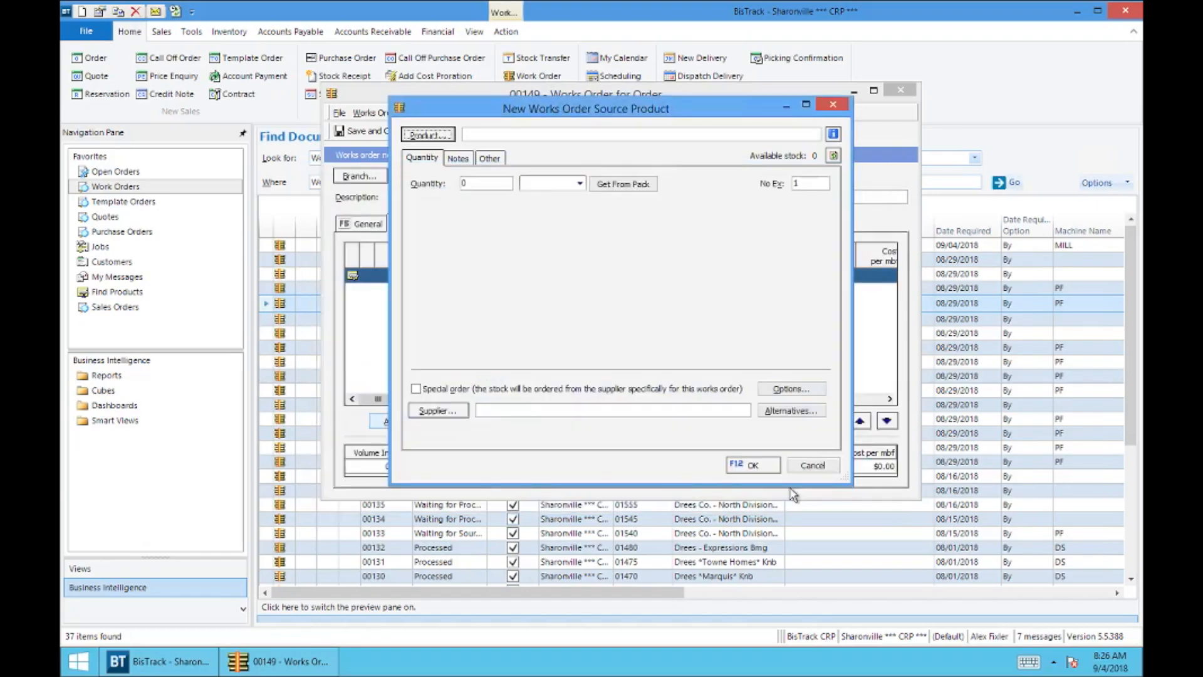
click(473, 180)
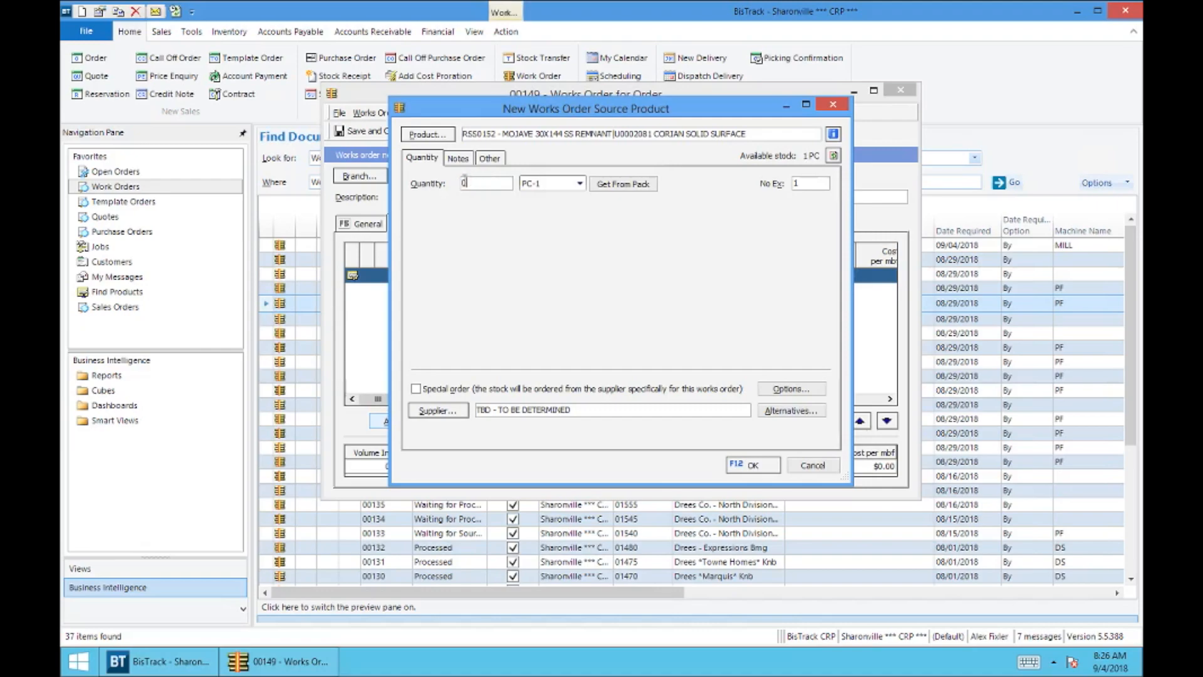
key(BackSpace)
text(1)
click(775, 469)
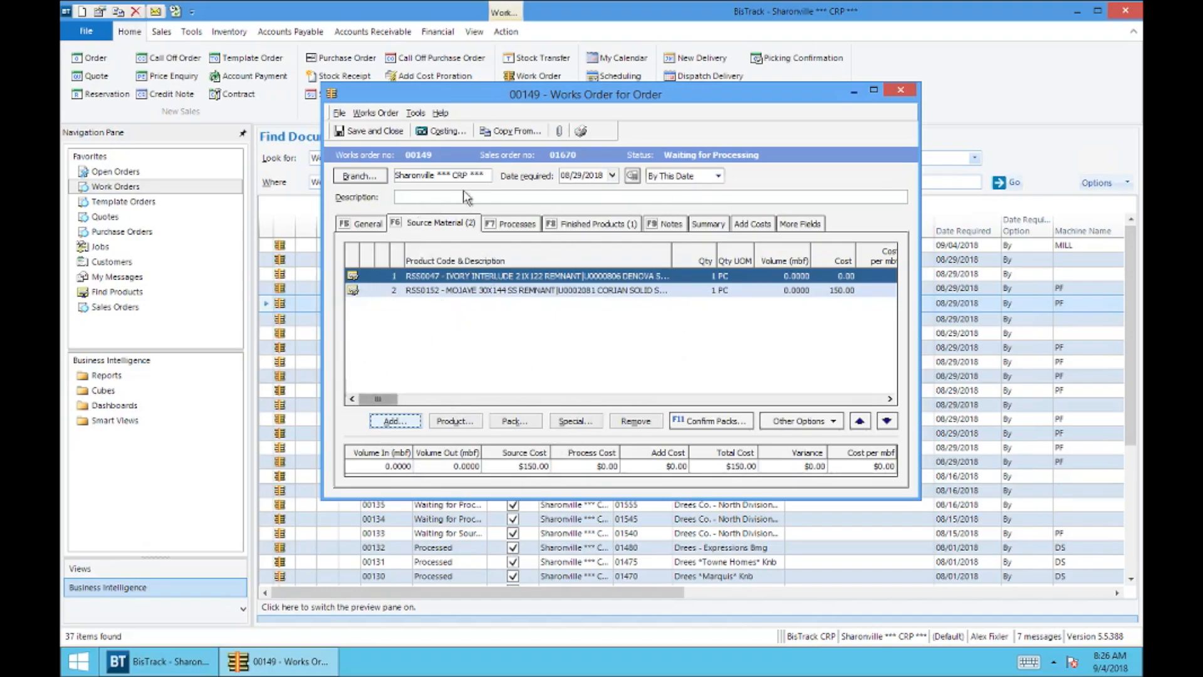
Compare the finished product's cost with the source material costs, and inspect the properties of the RSS0047 line
click(594, 225)
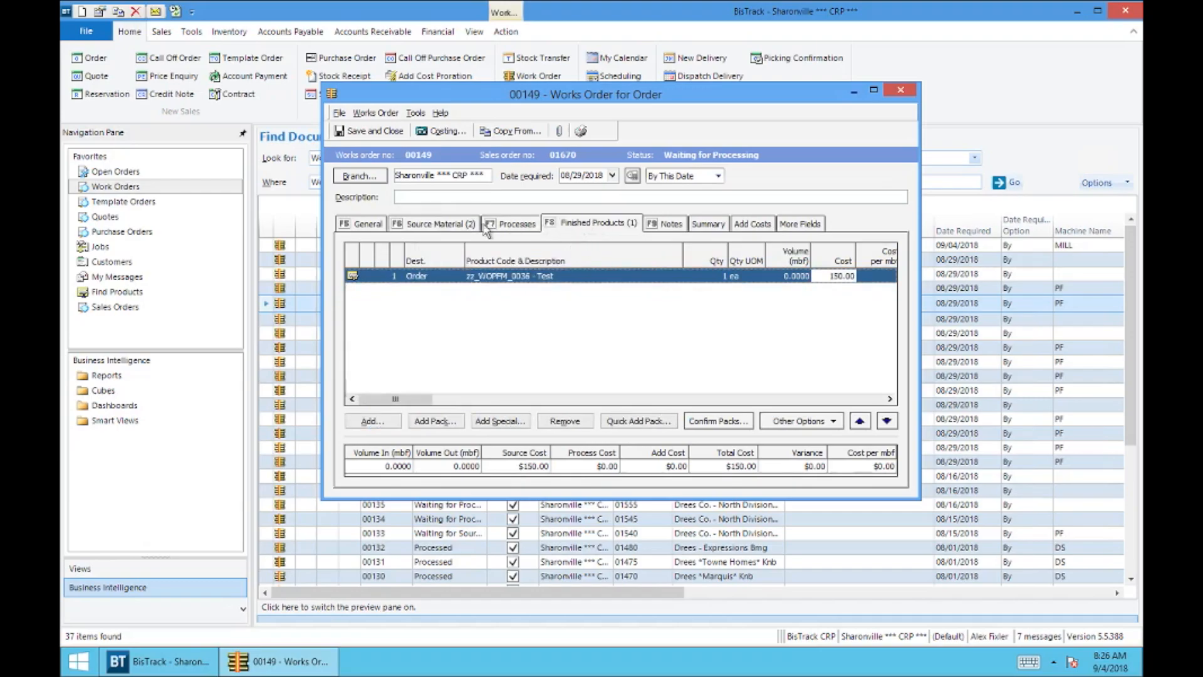
click(415, 225)
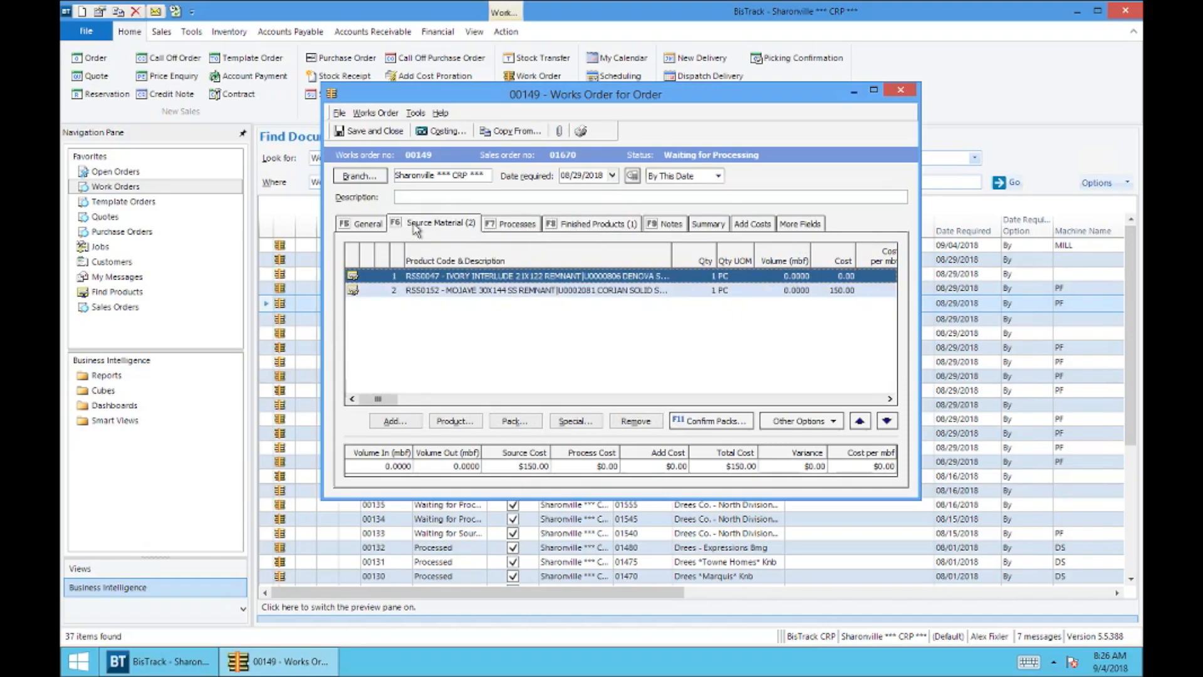
click(621, 226)
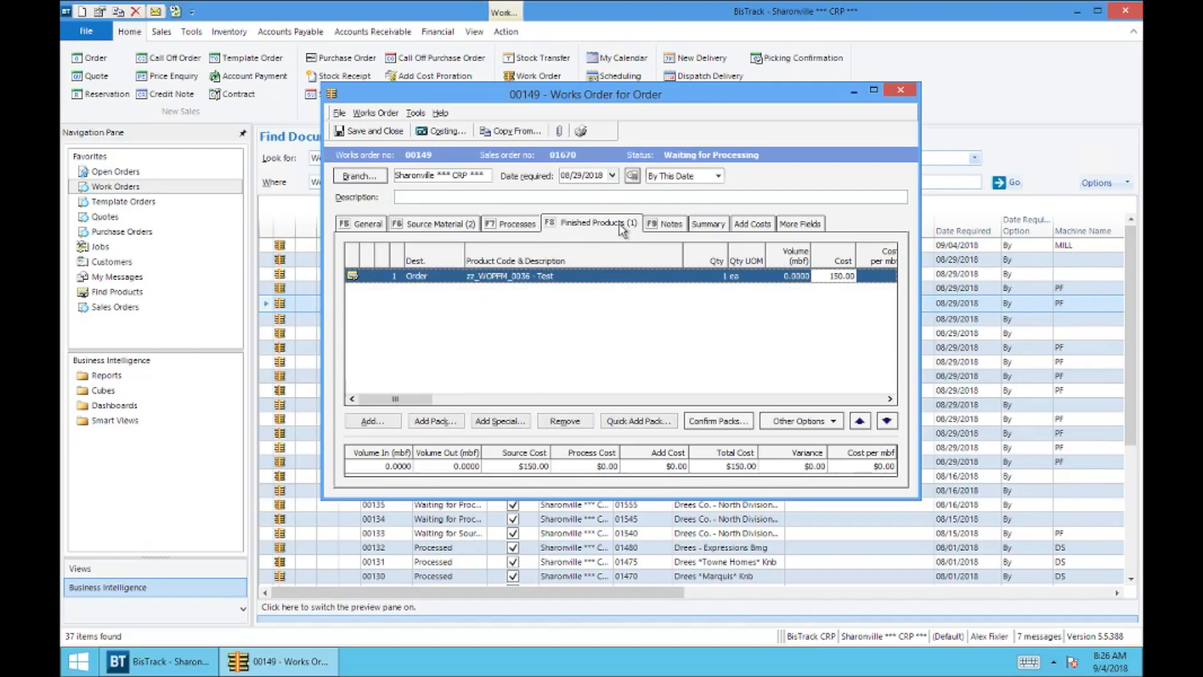
click(423, 227)
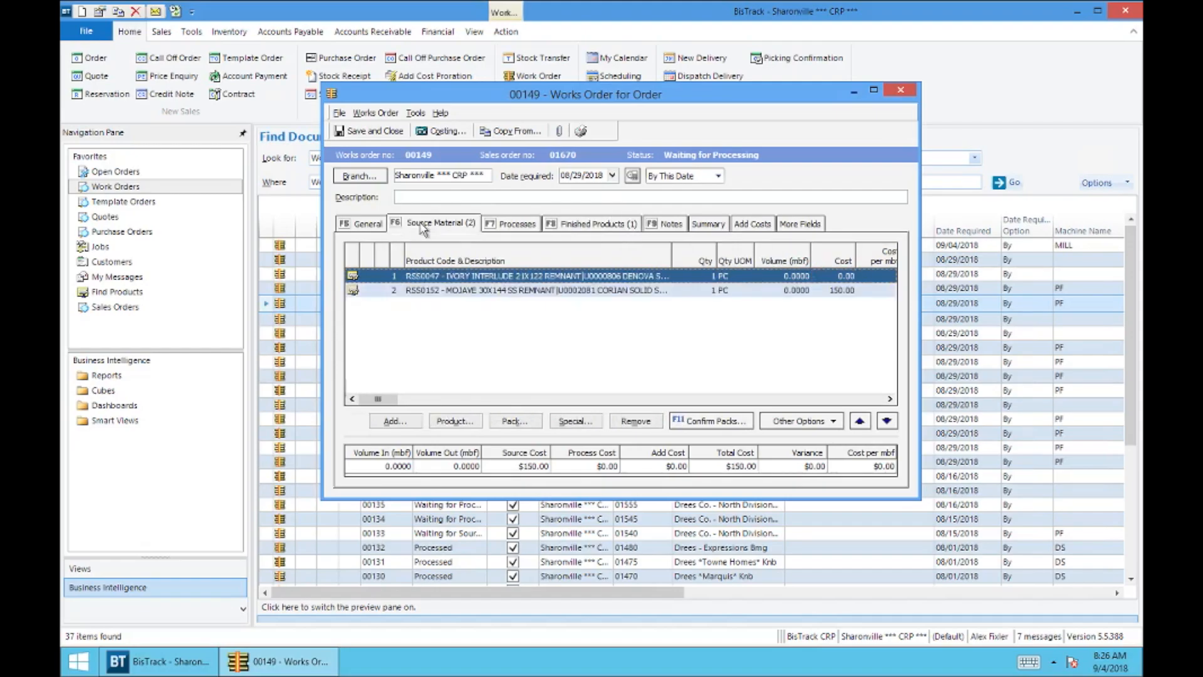
double_click(846, 277)
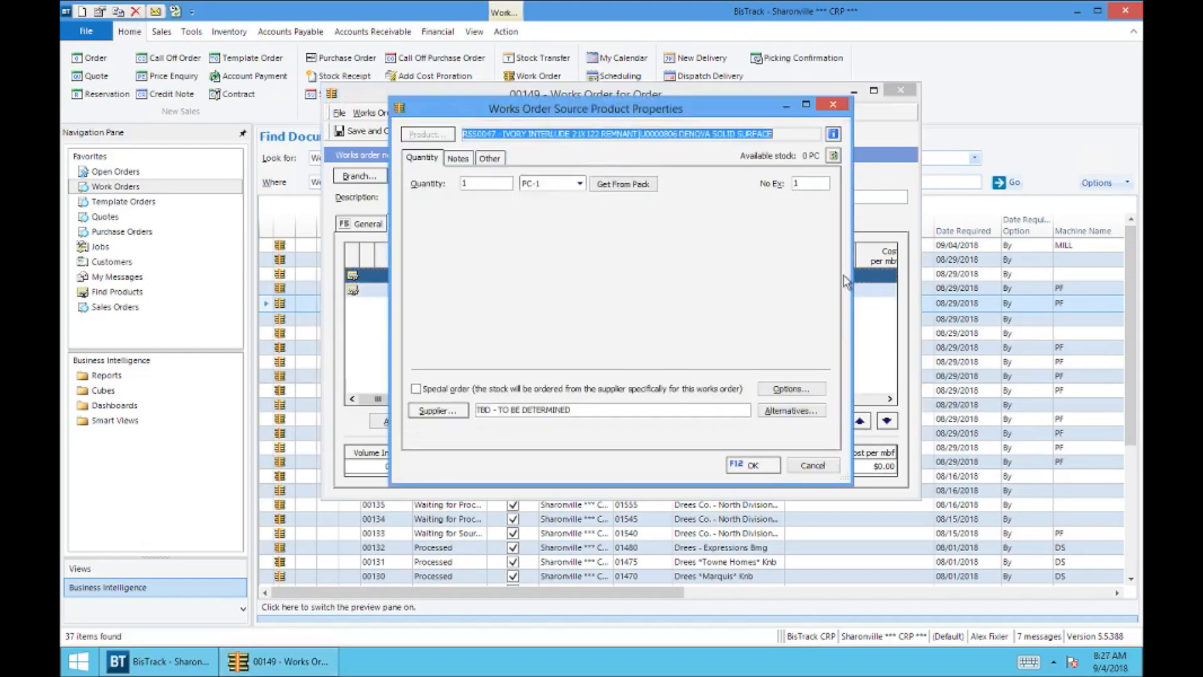
click(752, 464)
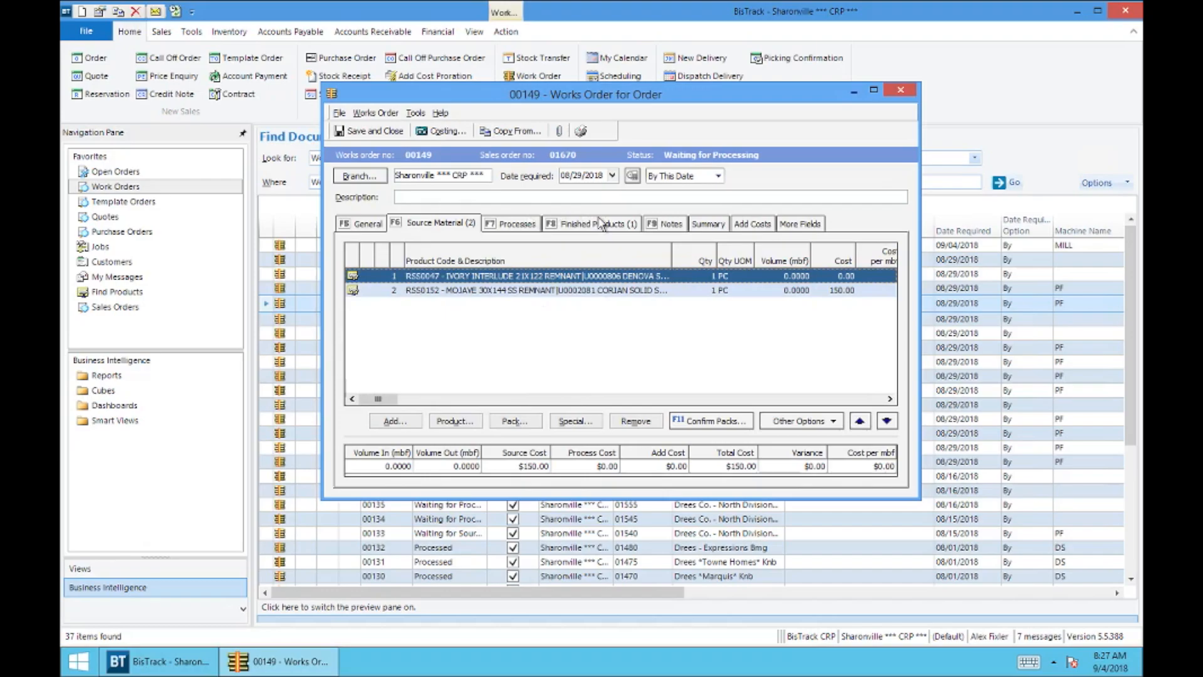
Start a new process on the work order with the operation Countertop Labor and the option PFL
click(515, 225)
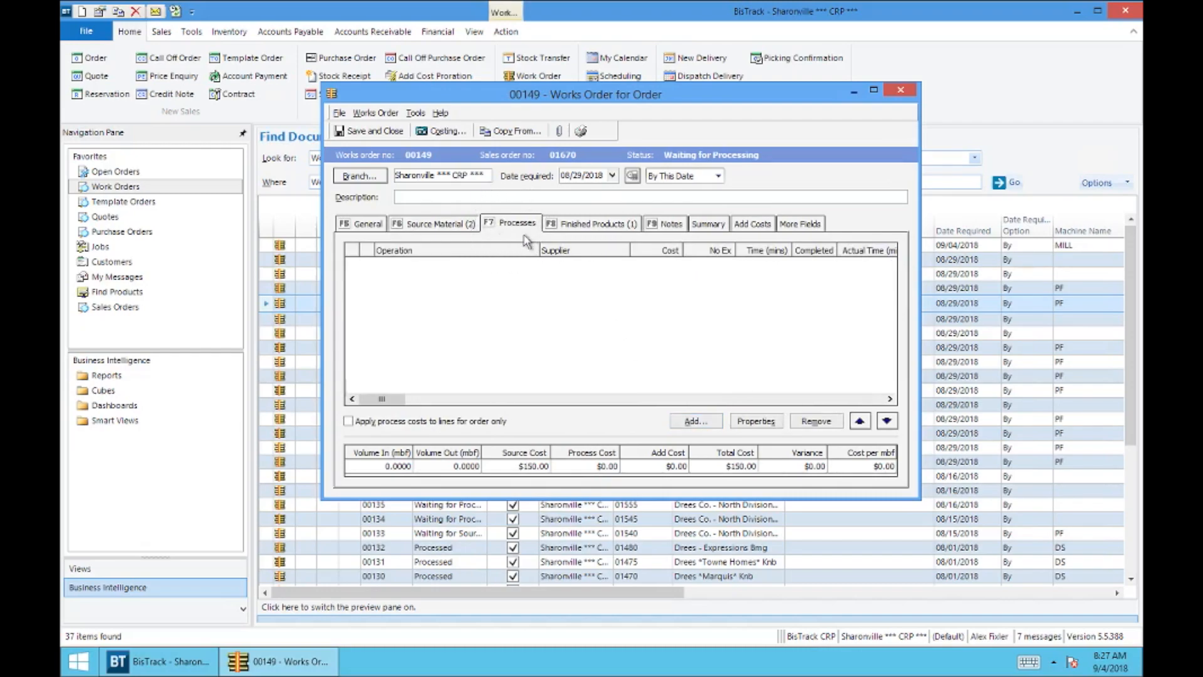
click(697, 423)
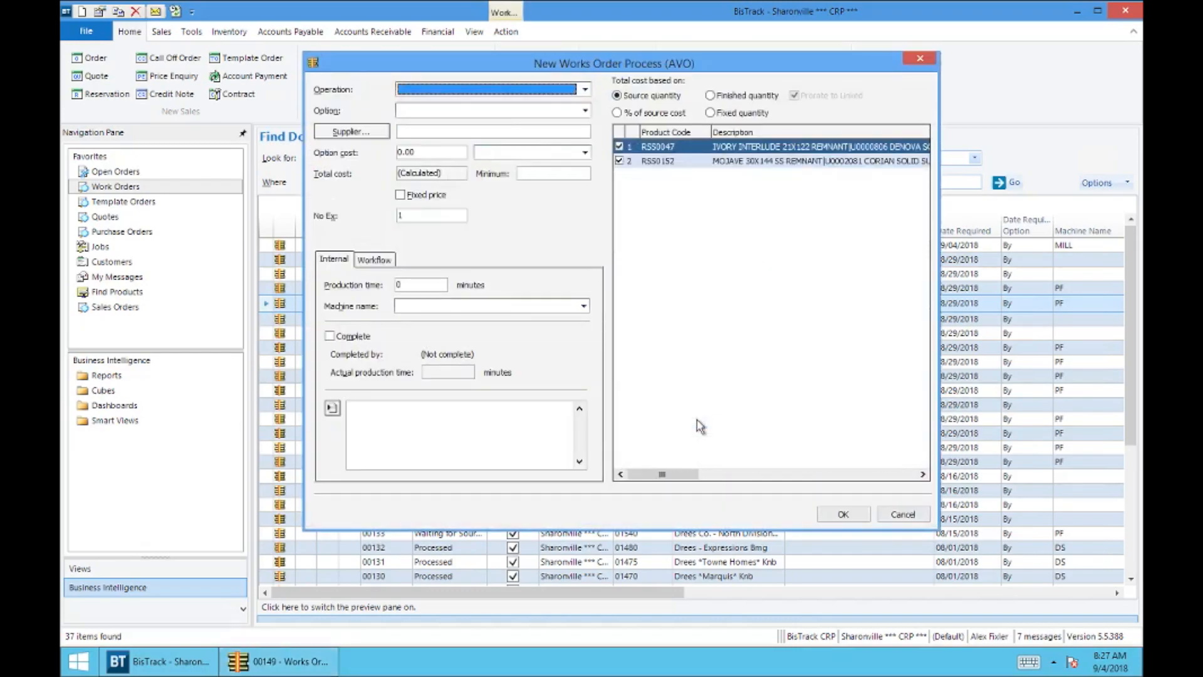
click(582, 91)
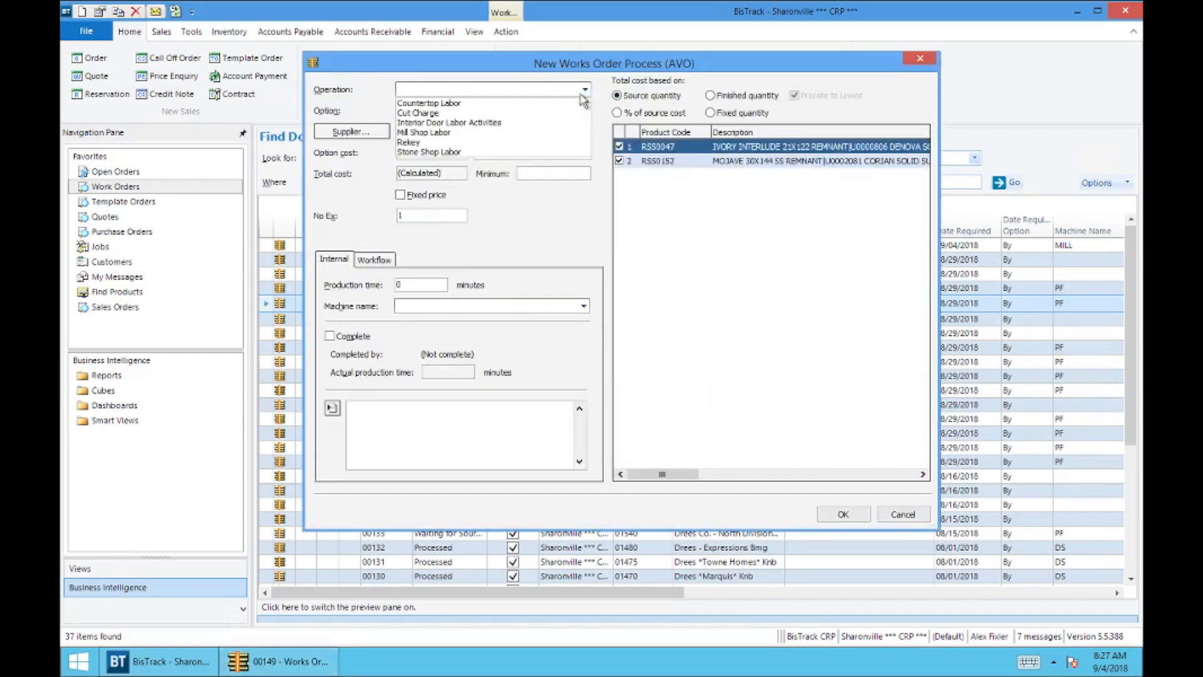
click(539, 104)
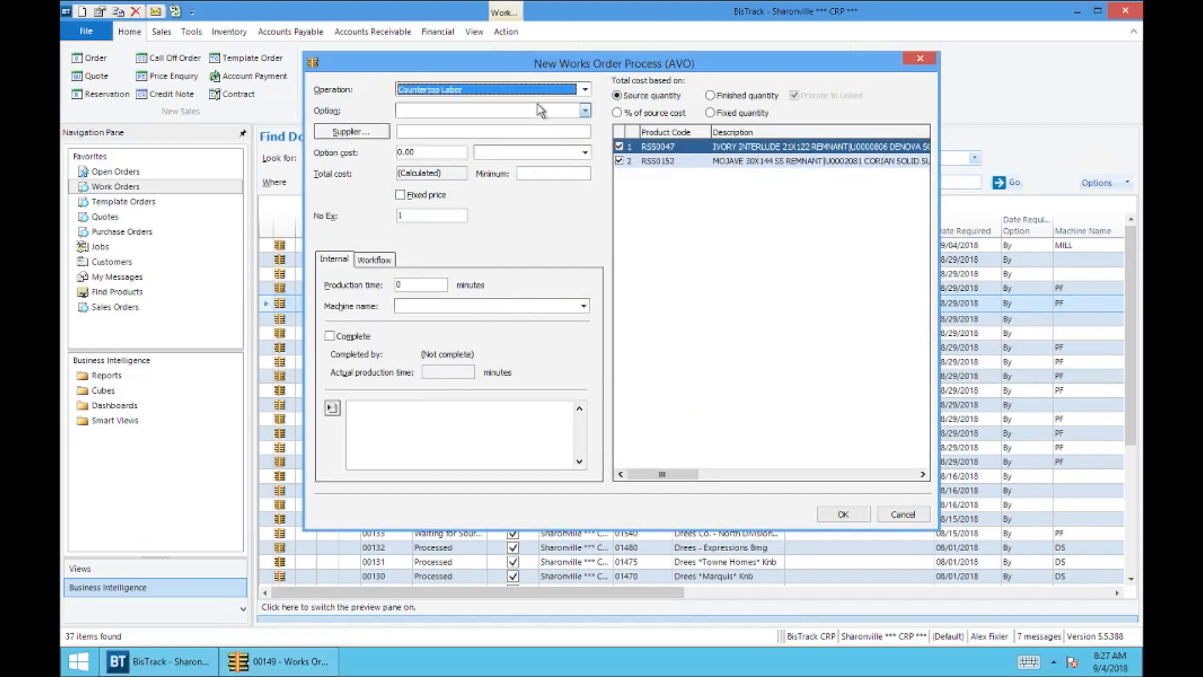
click(585, 116)
click(420, 134)
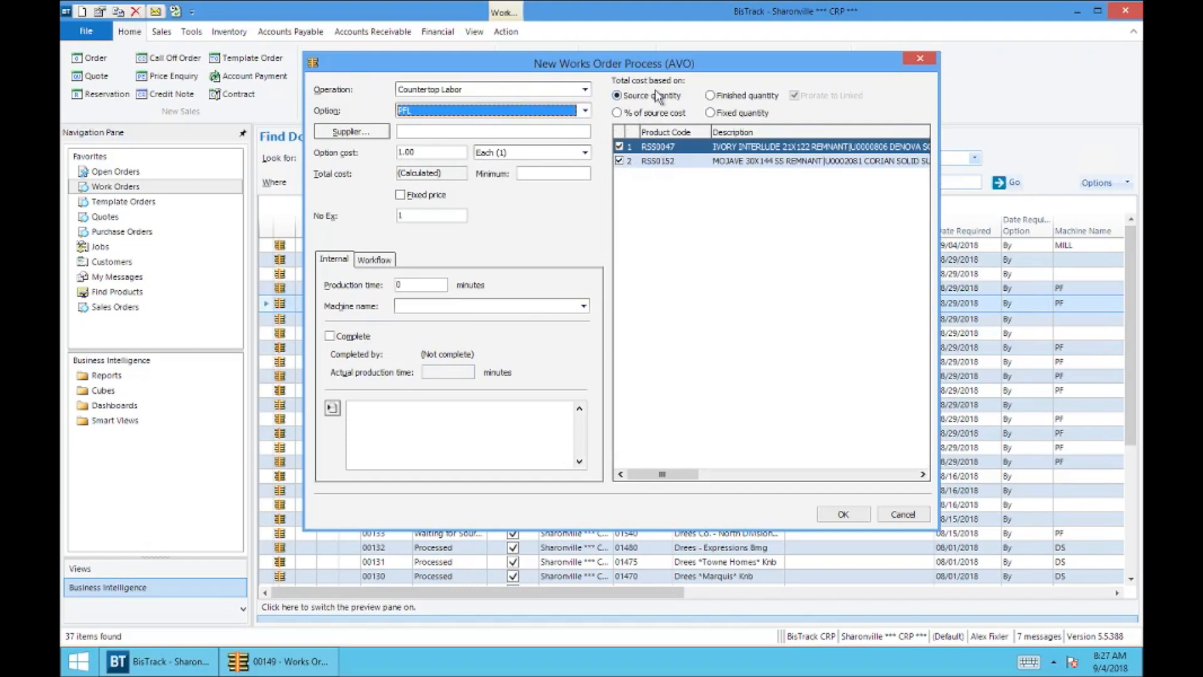
Base the process's total cost on a fixed quantity of 100 and add the process to the work order
click(710, 113)
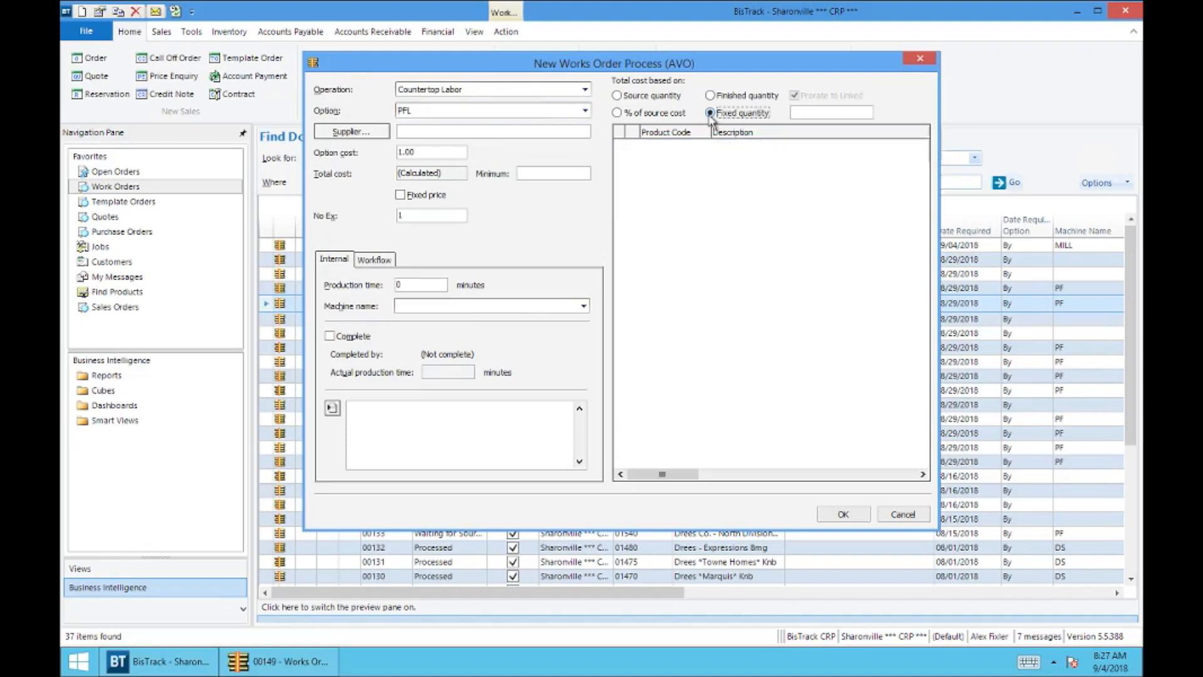
click(842, 114)
text(100)
drag(821, 110, 769, 113)
click(451, 148)
drag(427, 151, 365, 153)
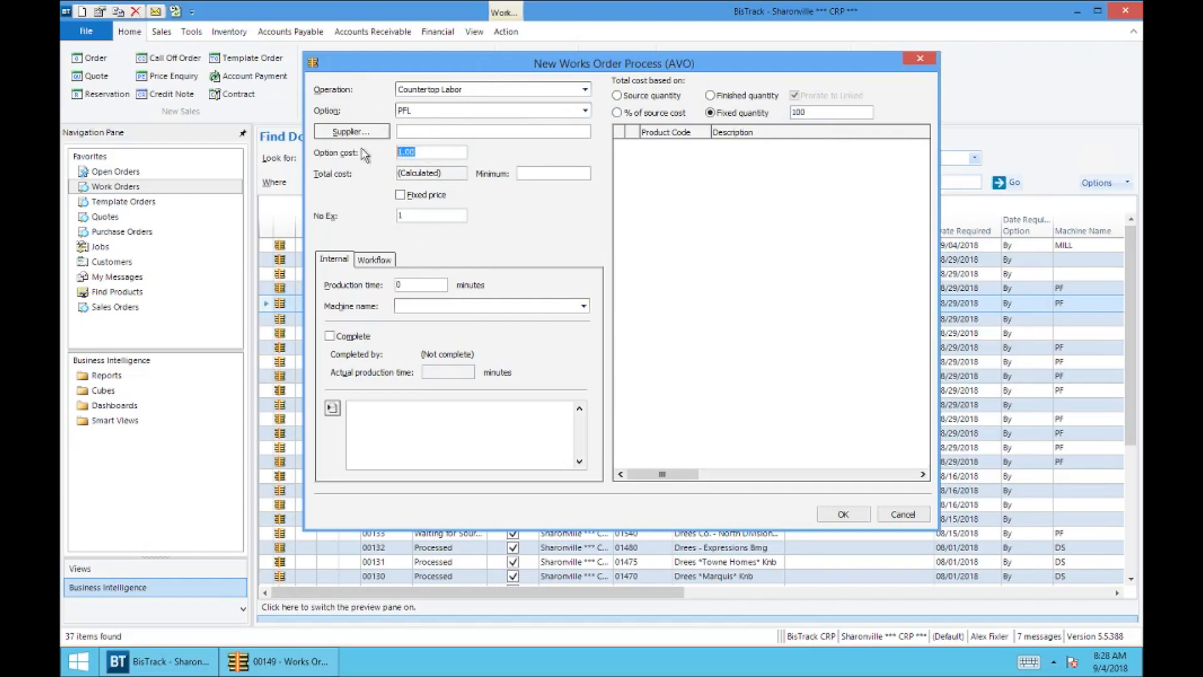
drag(835, 113, 793, 113)
click(843, 514)
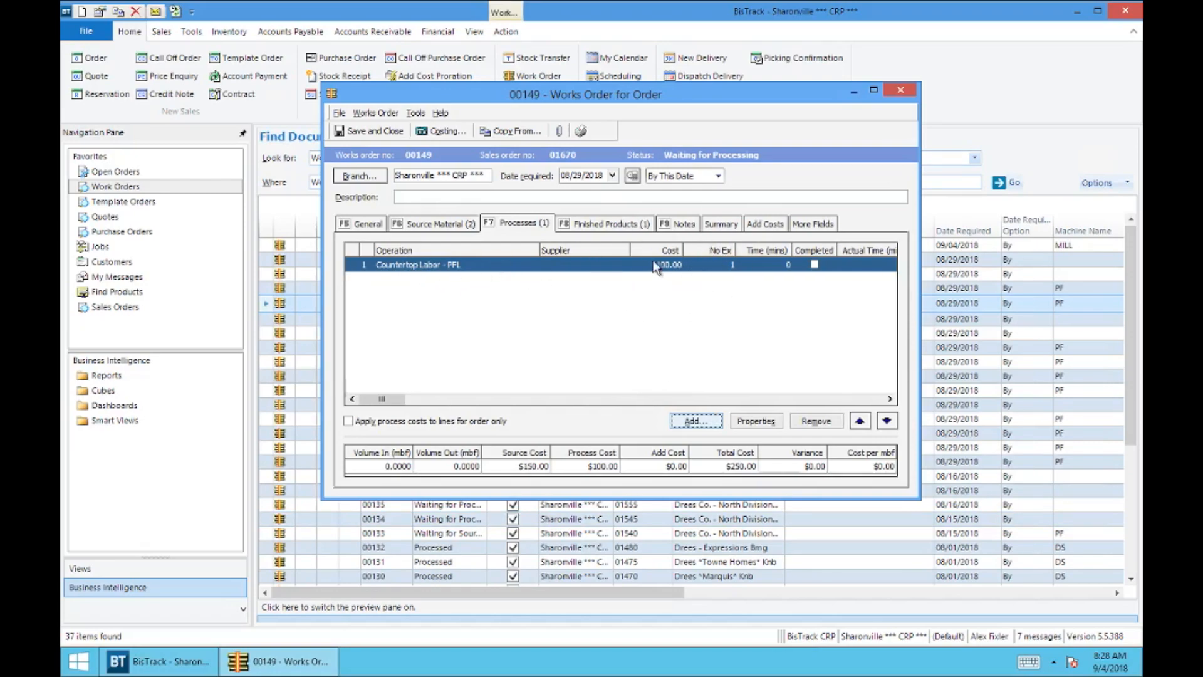
Allocate both source remnants to the finished product in the work order costing, and save and close the work order
click(433, 224)
click(438, 130)
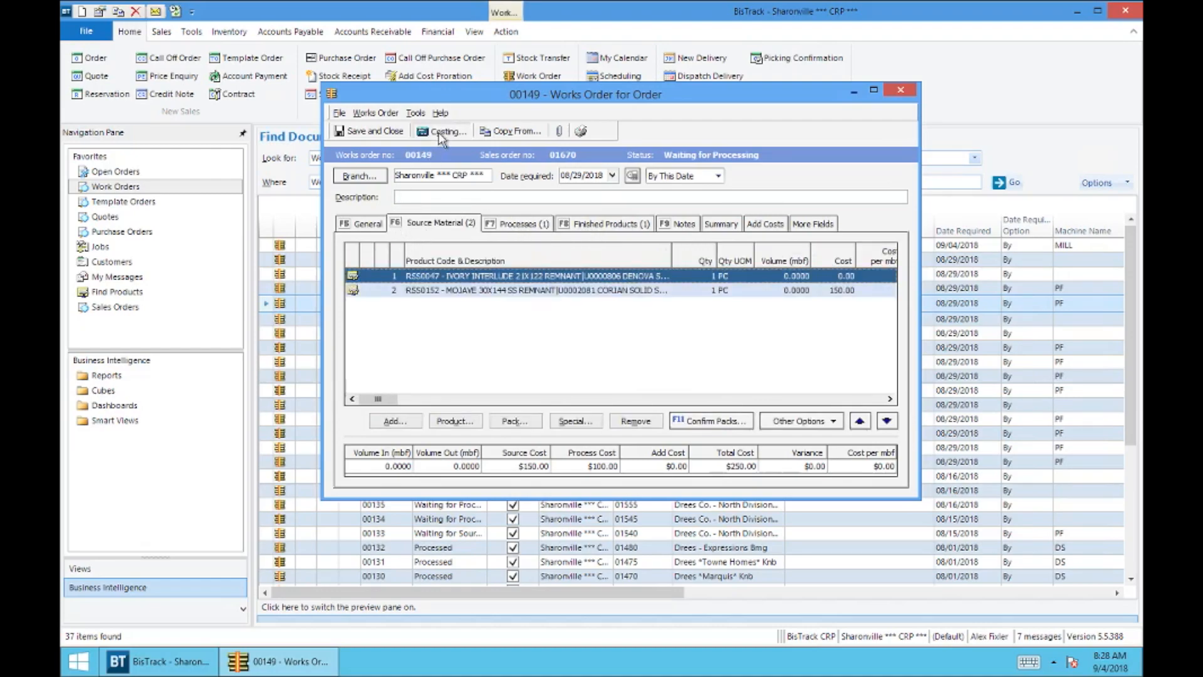
click(363, 266)
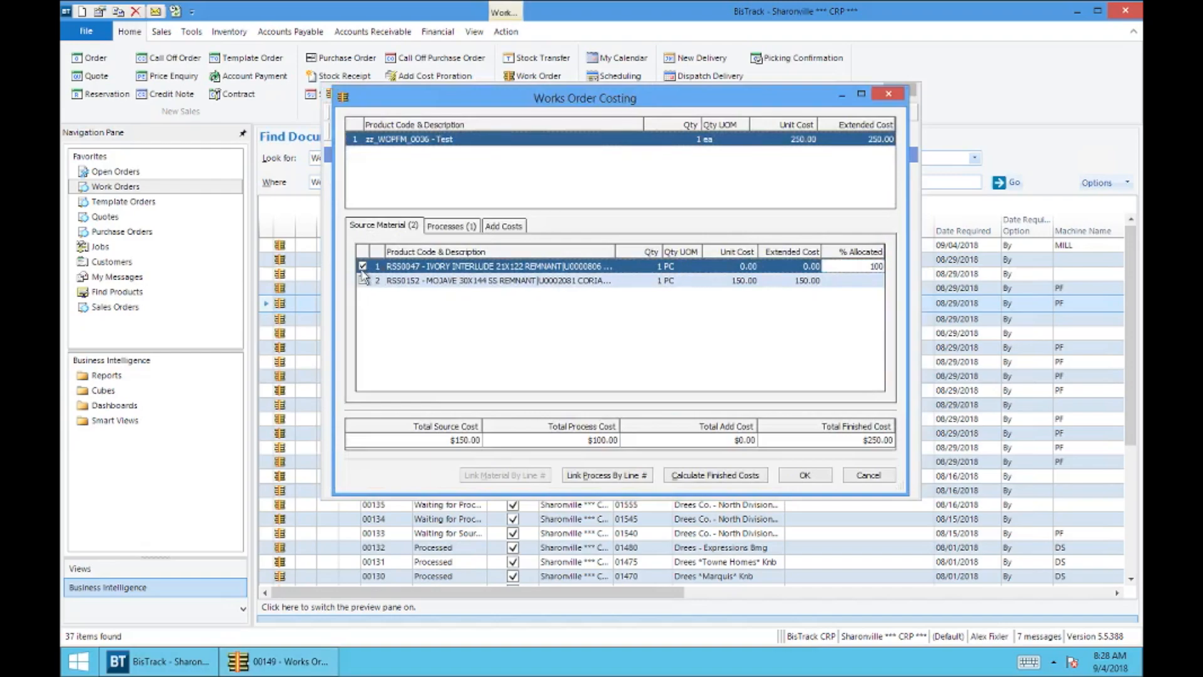
click(362, 280)
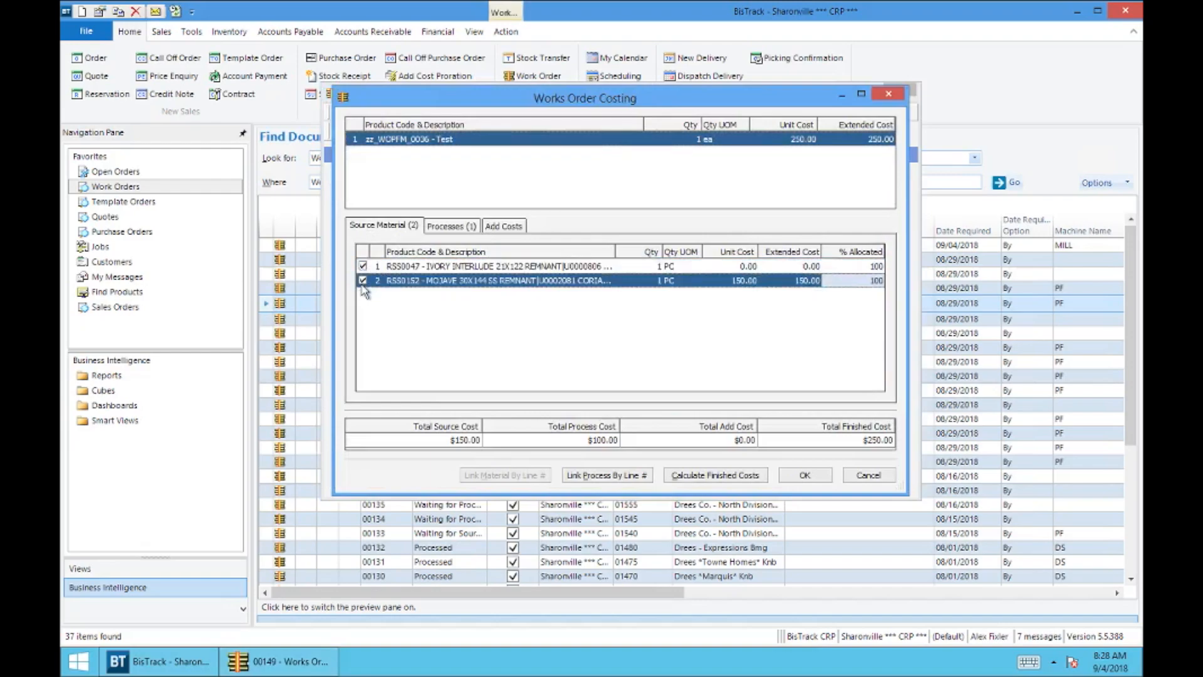
click(807, 476)
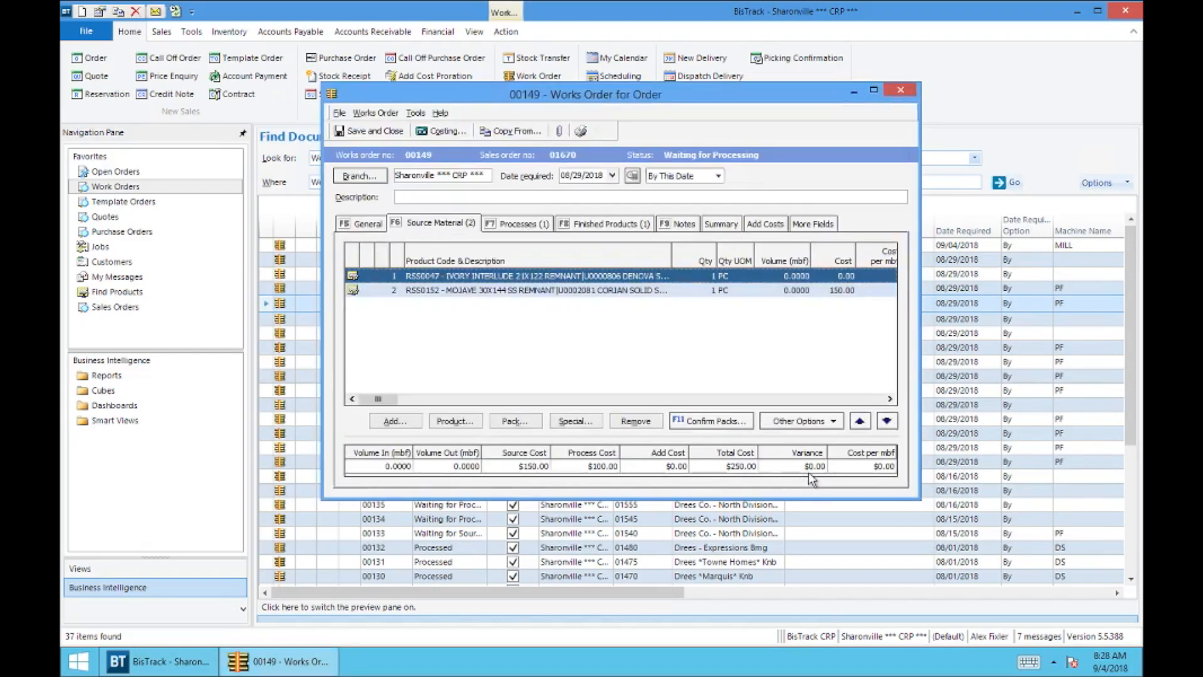
click(385, 131)
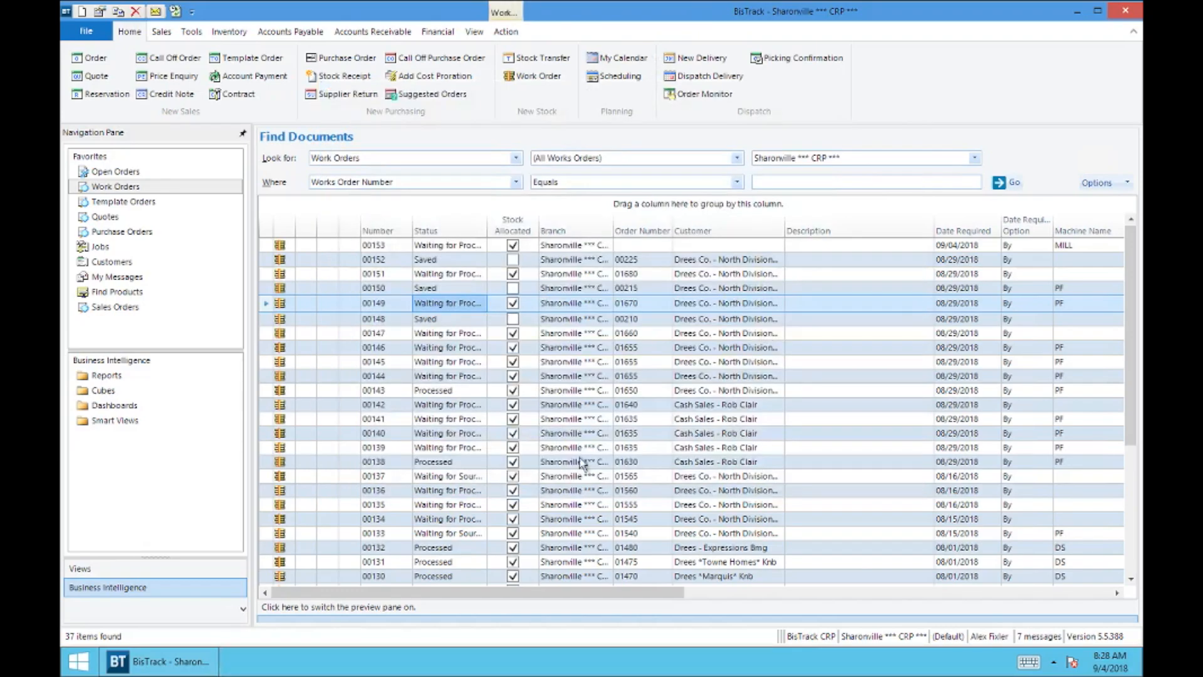
Reopen the same work order, review its source material, finished products, processes and general details, and save and close it
double_click(460, 305)
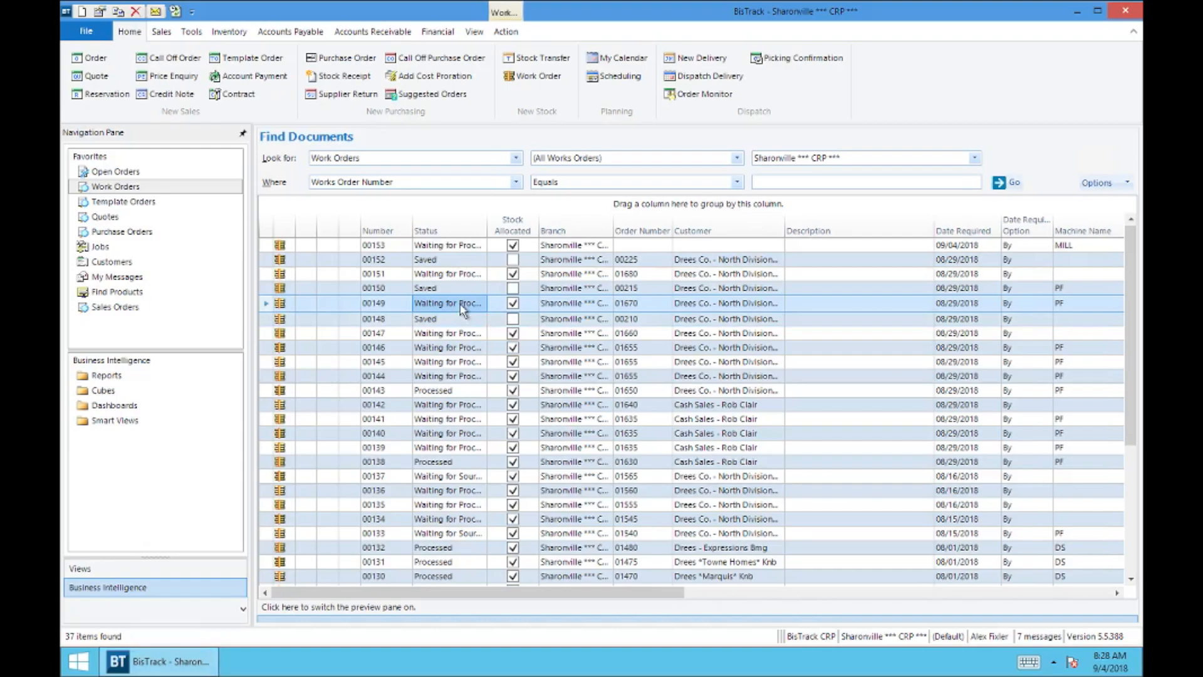
click(449, 276)
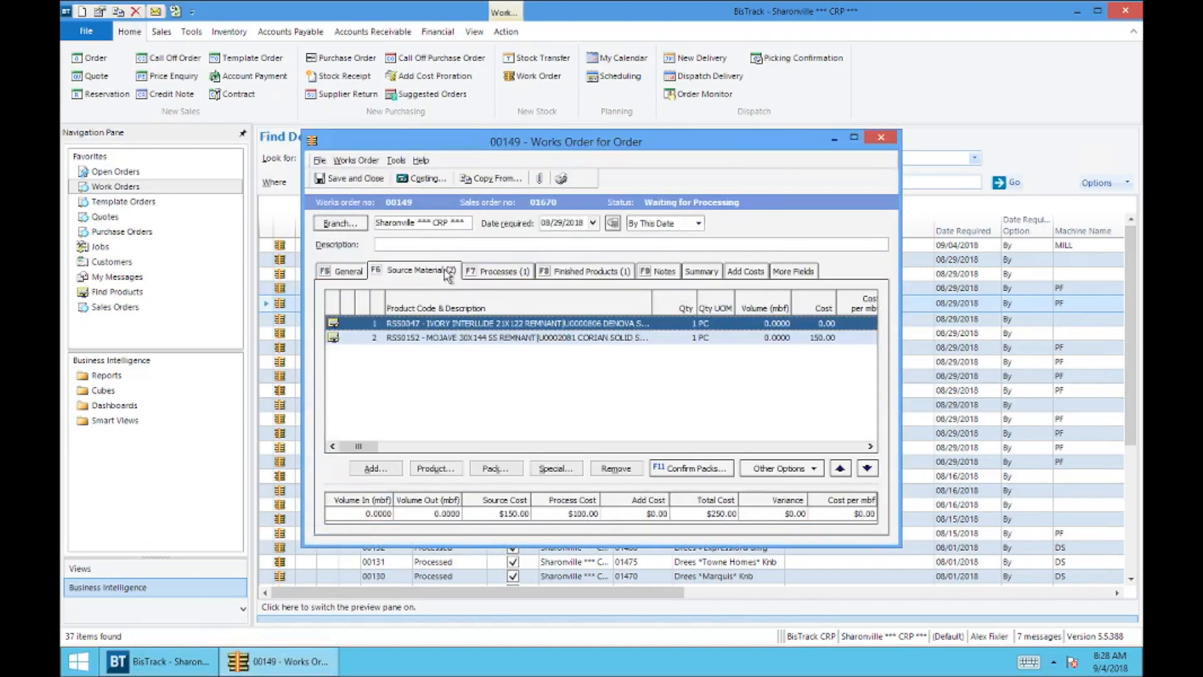
click(575, 271)
click(509, 276)
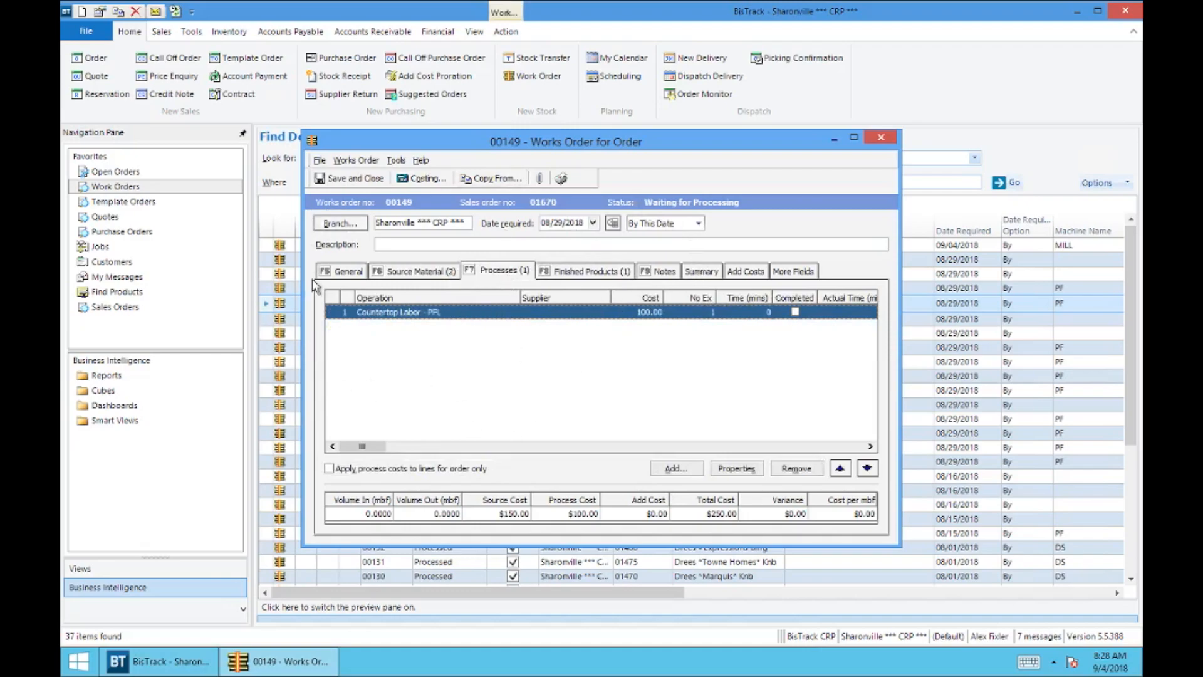
click(338, 275)
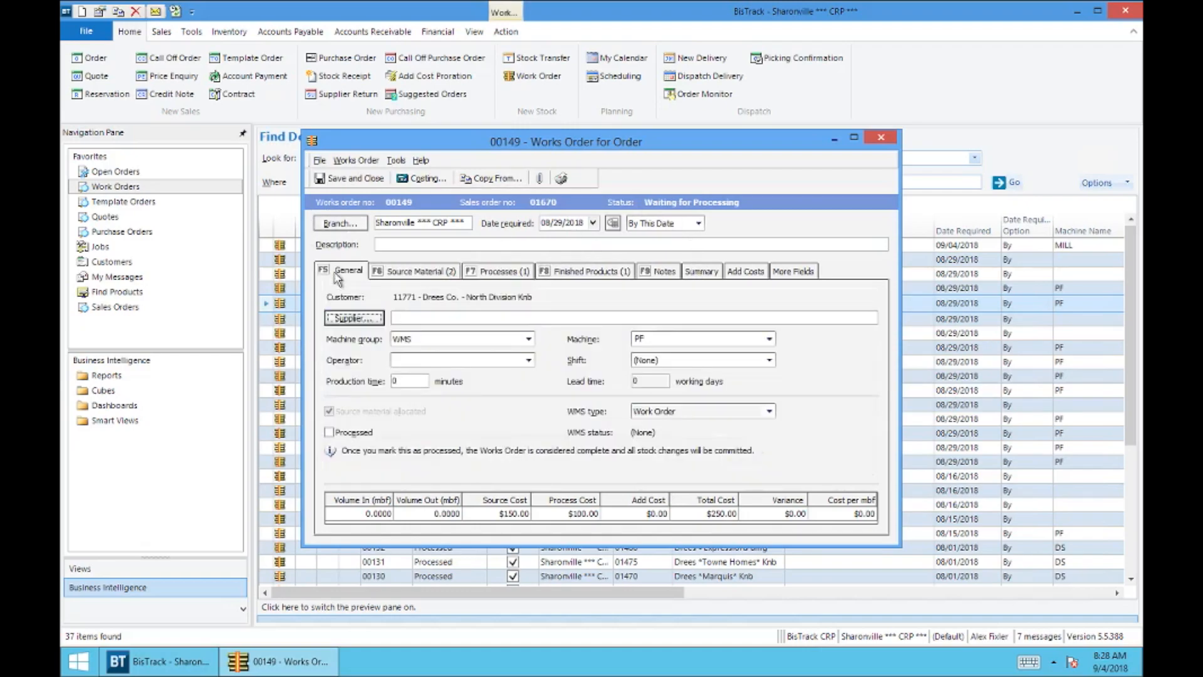
click(349, 180)
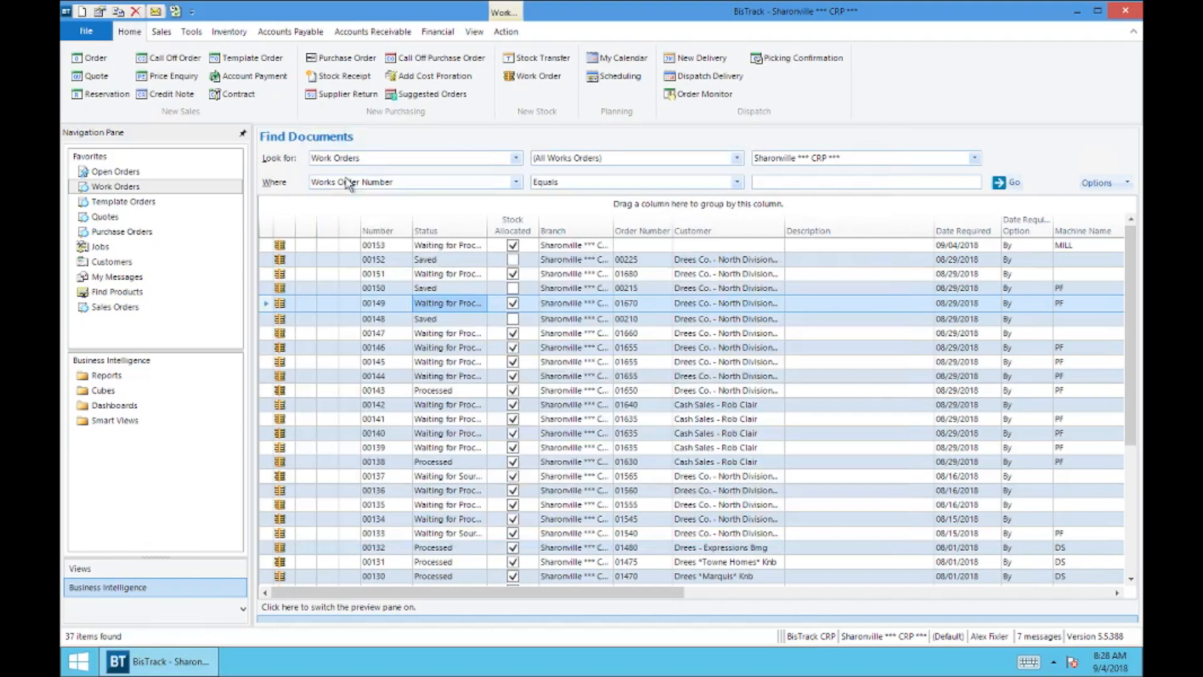